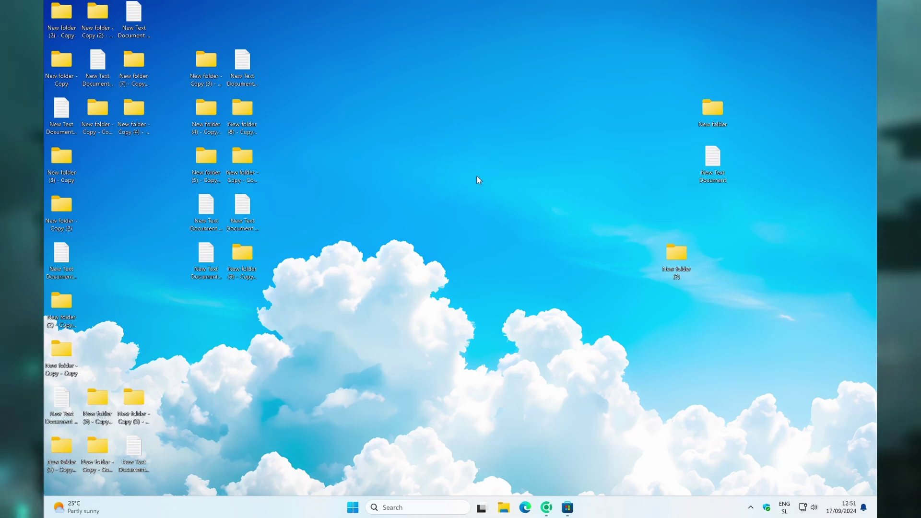
Step: Turn off Show desktop icons from the desktop's View menu, leaving only the cloud wallpaper
right_click(474, 143)
mouse_move(523, 180)
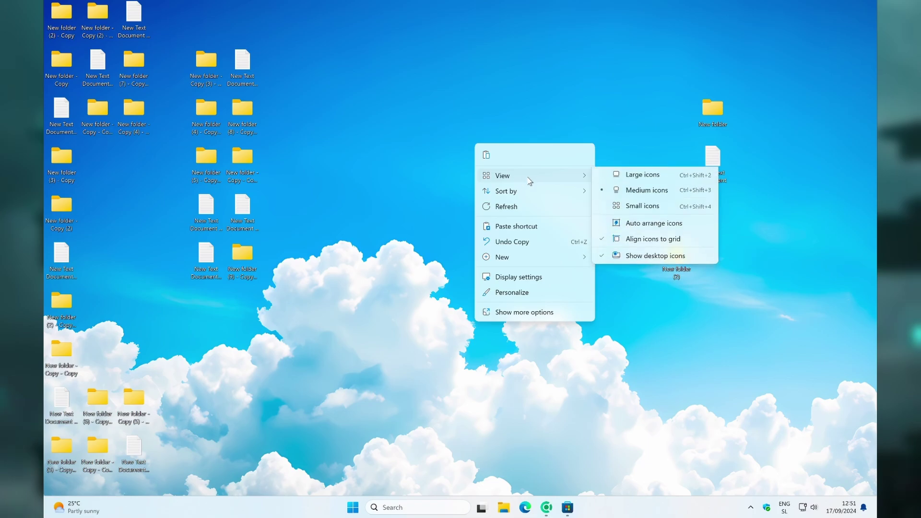
click(647, 262)
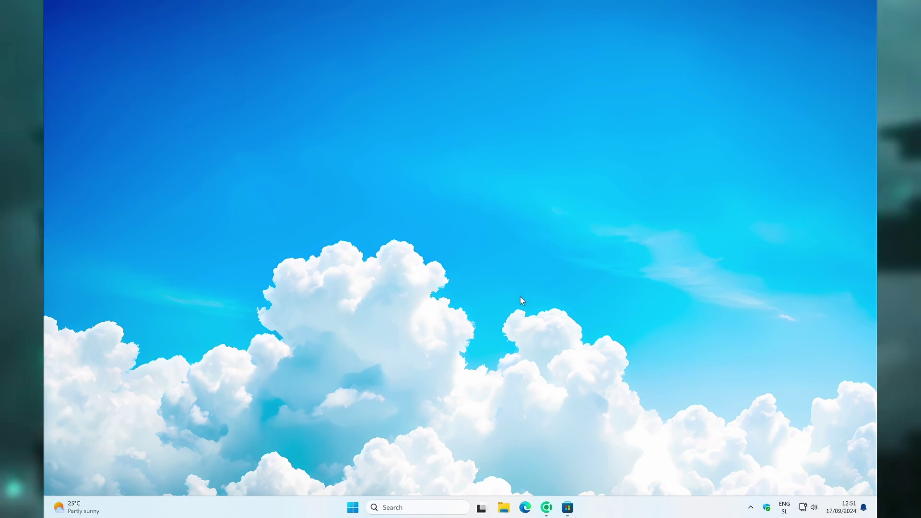
click(503, 507)
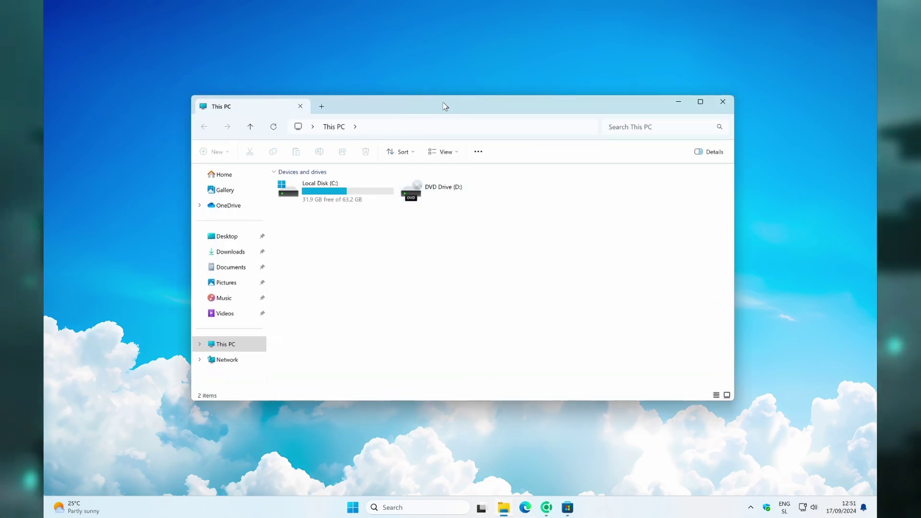
drag(443, 103, 445, 85)
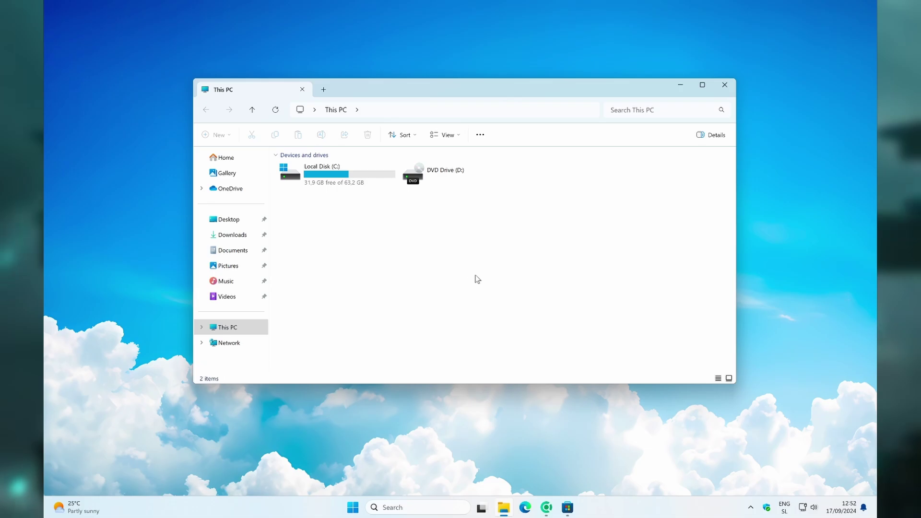
click(230, 220)
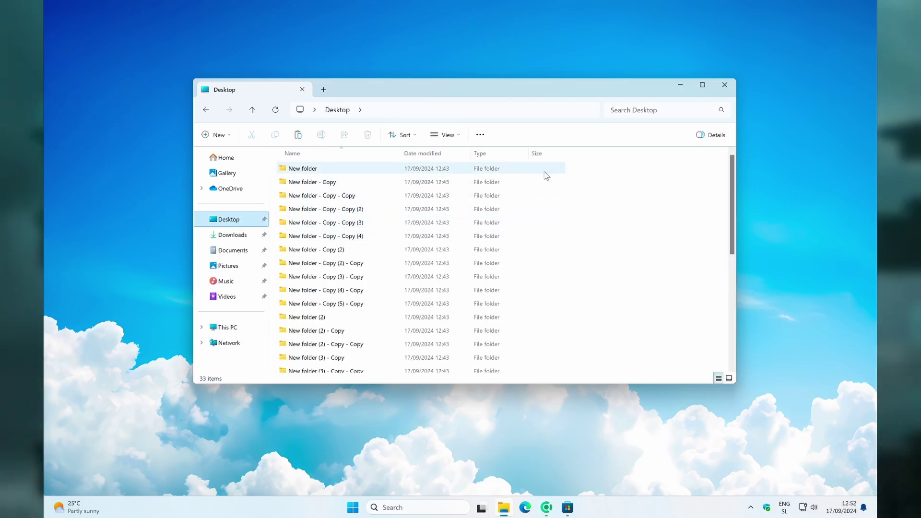
key(alt+F4)
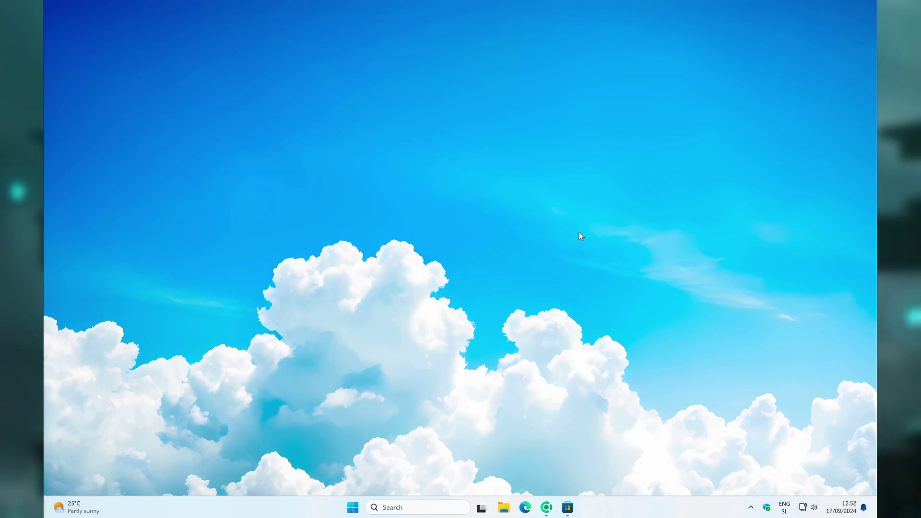
Step: Find the installed TranslucentTB through a 'translucent tb' Microsoft Store search and launch it
click(568, 507)
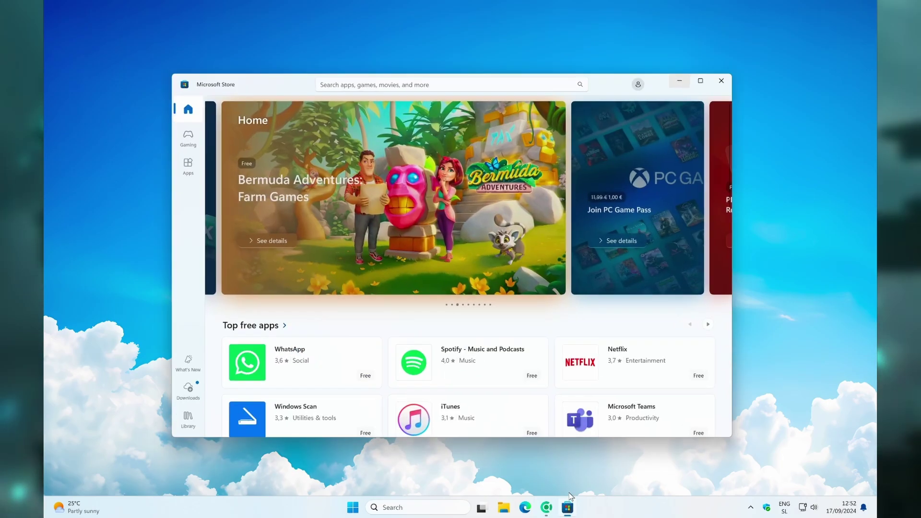
click(436, 59)
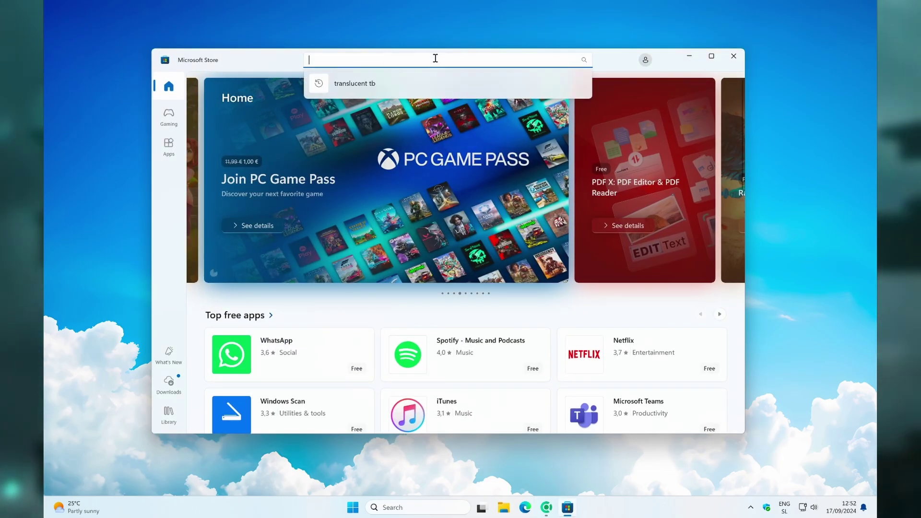
click(398, 83)
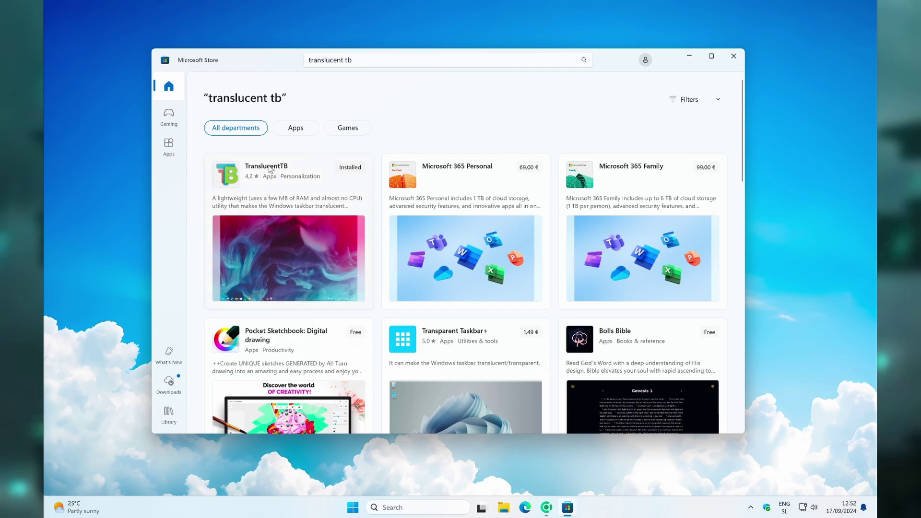
click(269, 168)
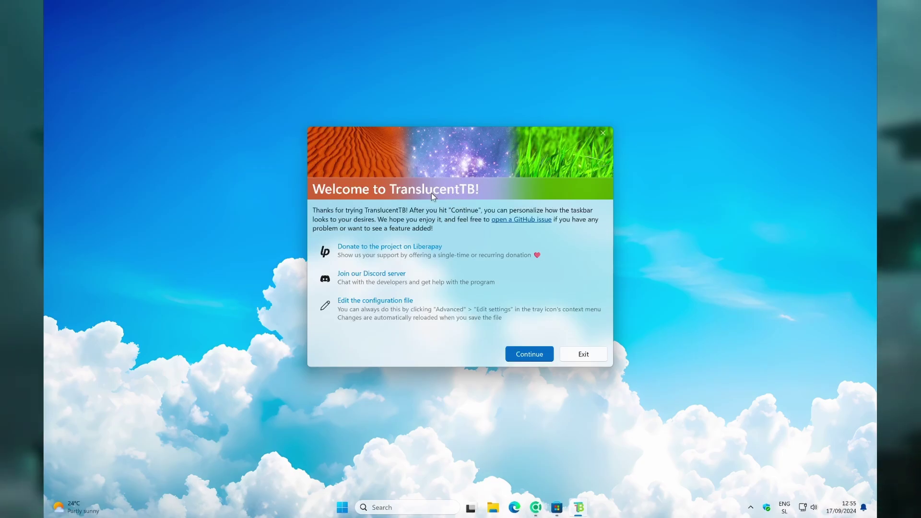
Step: Continue past TranslucentTB's welcome screen, dismiss its tray notification, and review its tray menu without changes
click(529, 354)
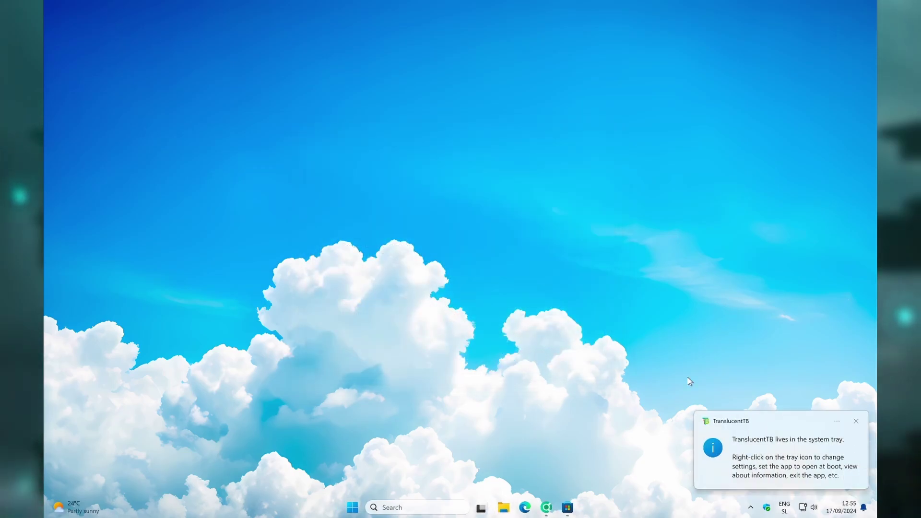
click(857, 423)
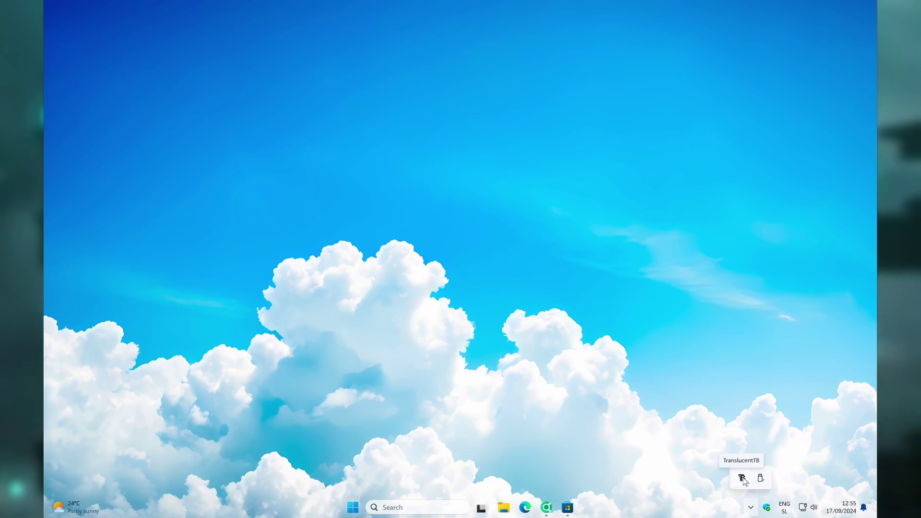
right_click(743, 479)
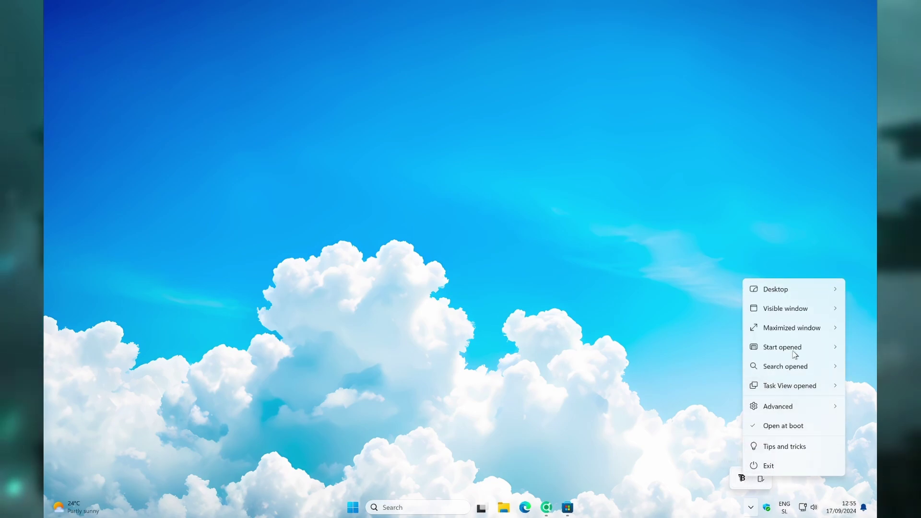
mouse_move(786, 292)
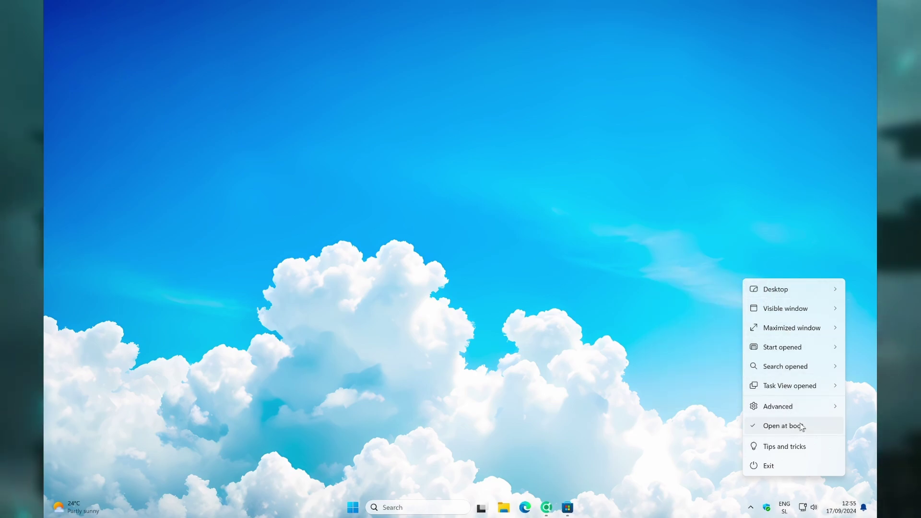
click(574, 438)
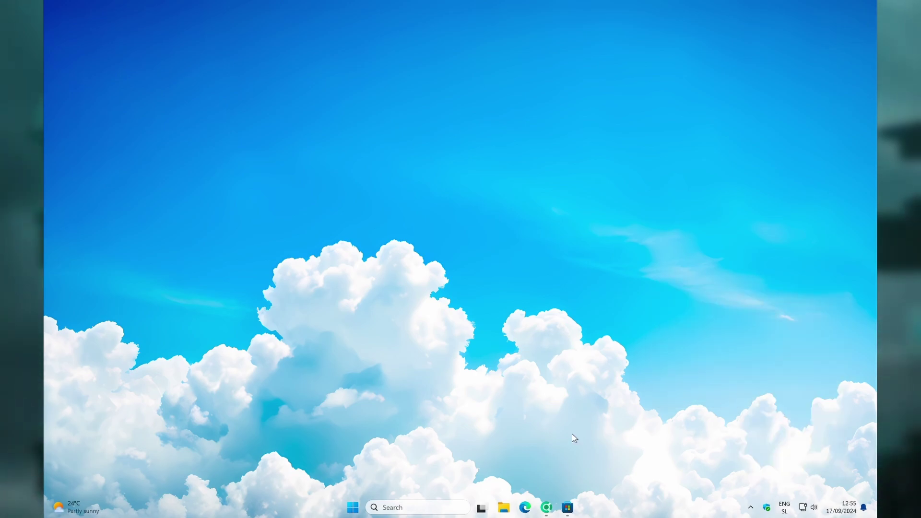
Step: Download the Rainmeter 4.5.20 release installer from rainmeter.net in Chrome
click(547, 509)
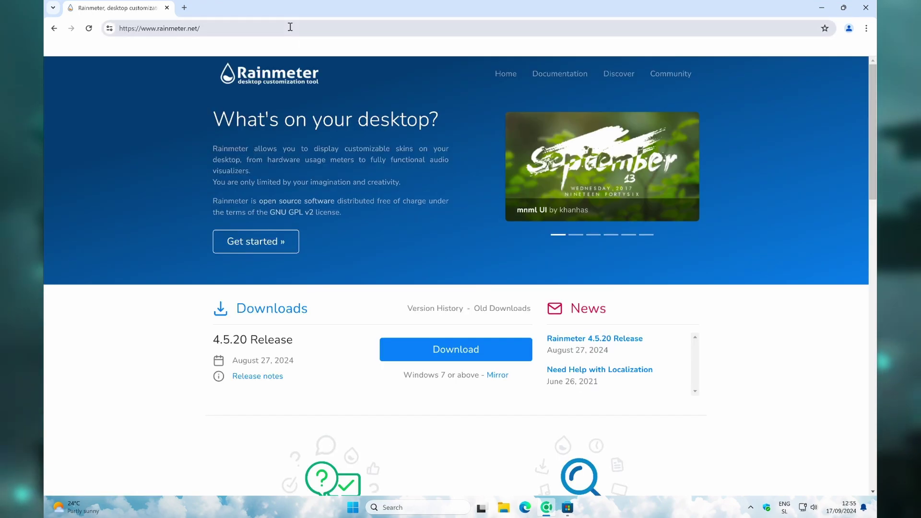
click(290, 29)
click(408, 351)
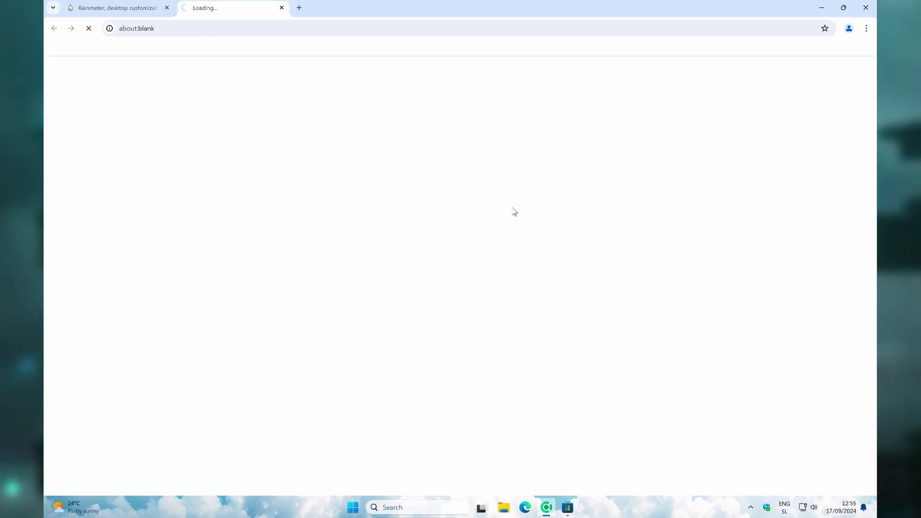
key(Return)
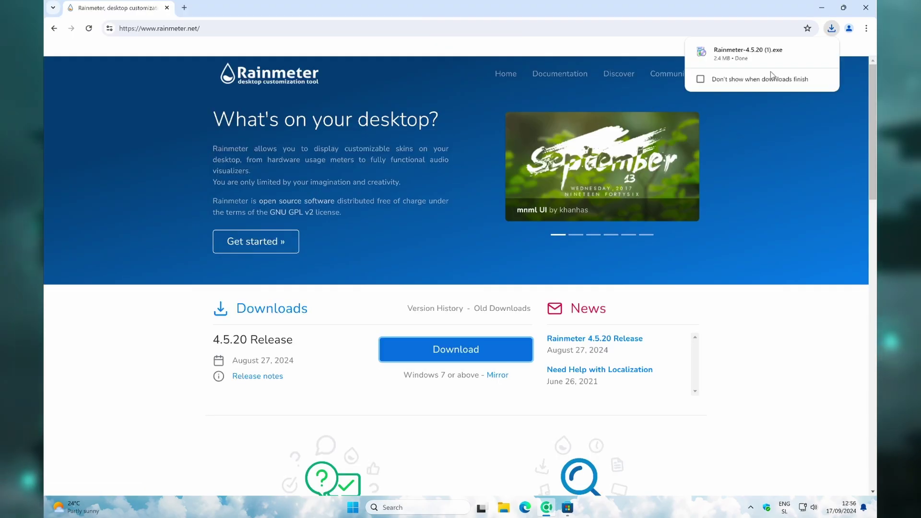
Step: Install Rainmeter with the standard installation and unload its Welcome skin
click(749, 52)
click(468, 272)
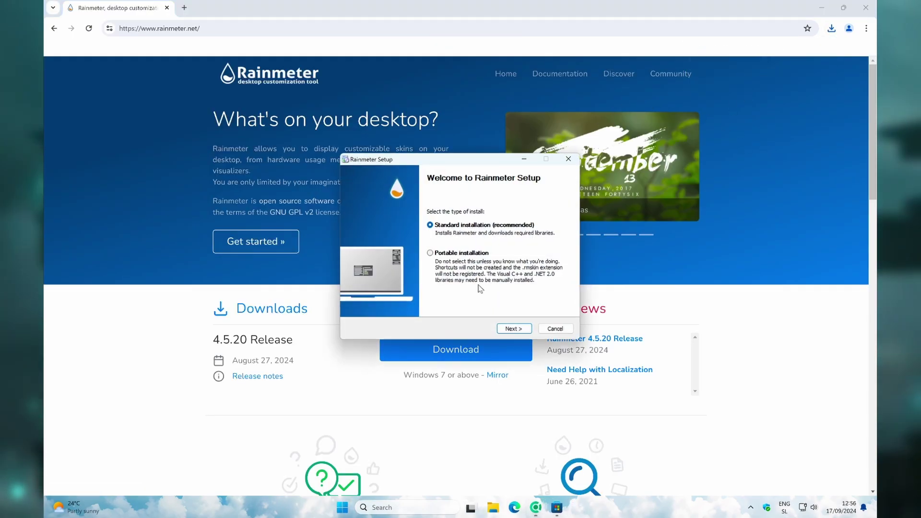
click(513, 329)
click(516, 329)
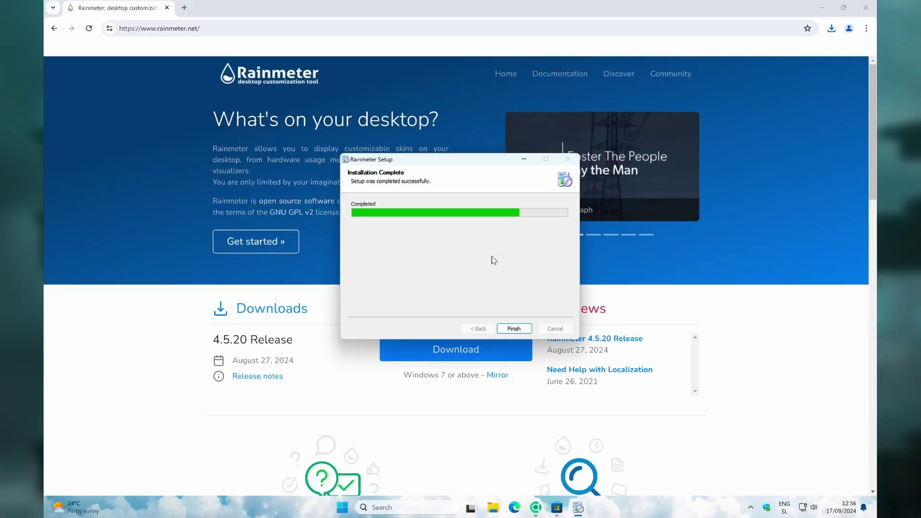
click(514, 329)
click(514, 329)
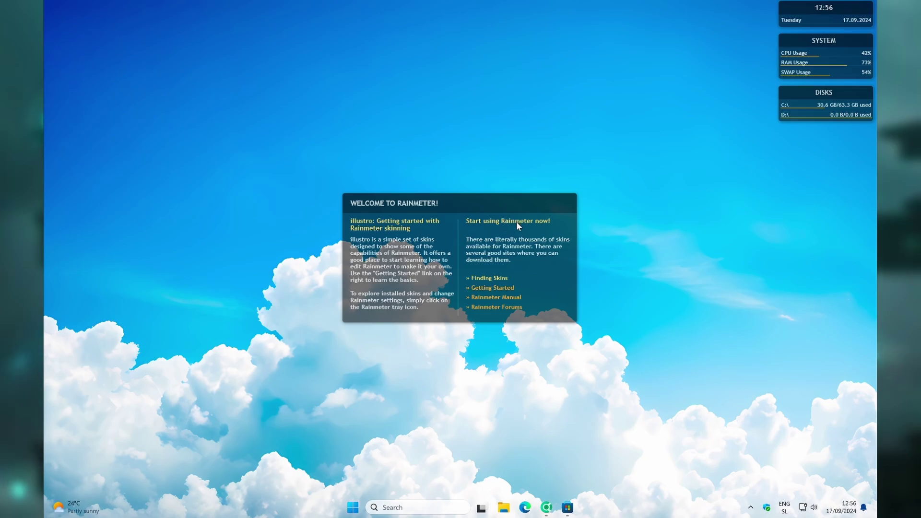
right_click(487, 225)
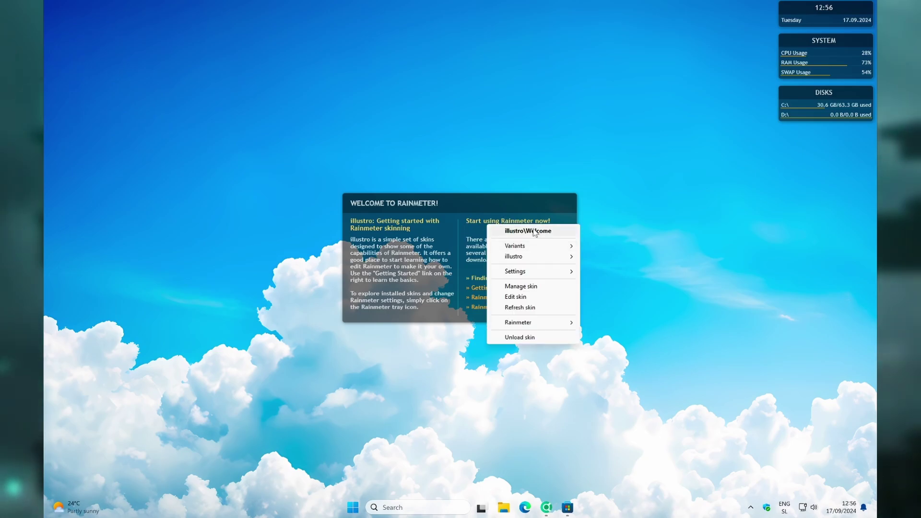
click(524, 338)
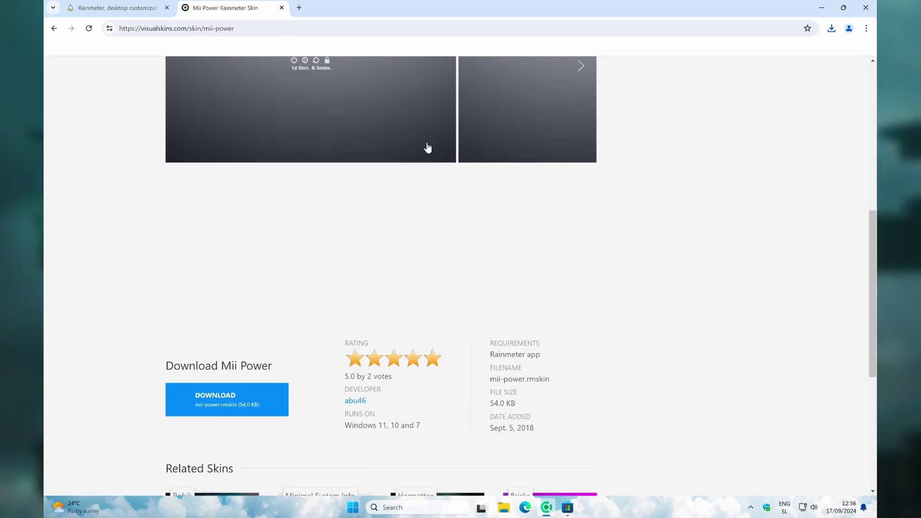
Step: Save the mii-power.rmskin skin file
scroll(429, 211, down, 5)
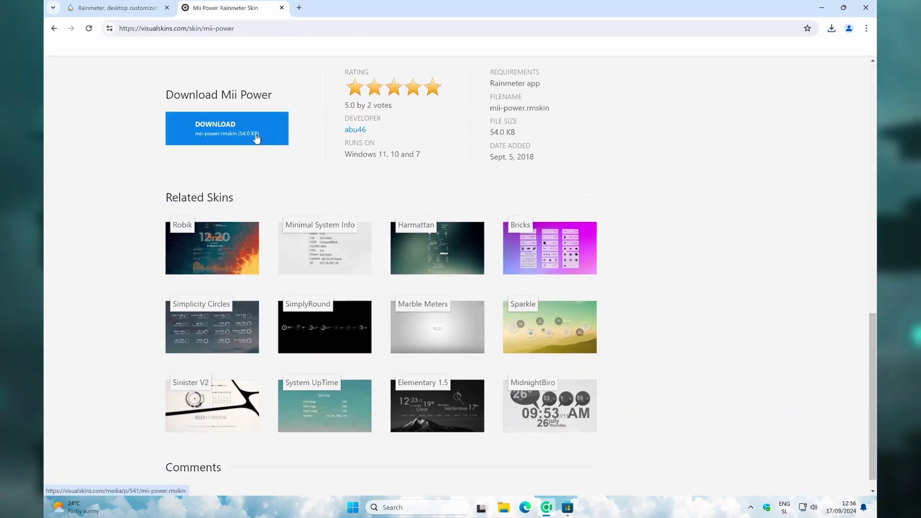
click(260, 136)
key(Return)
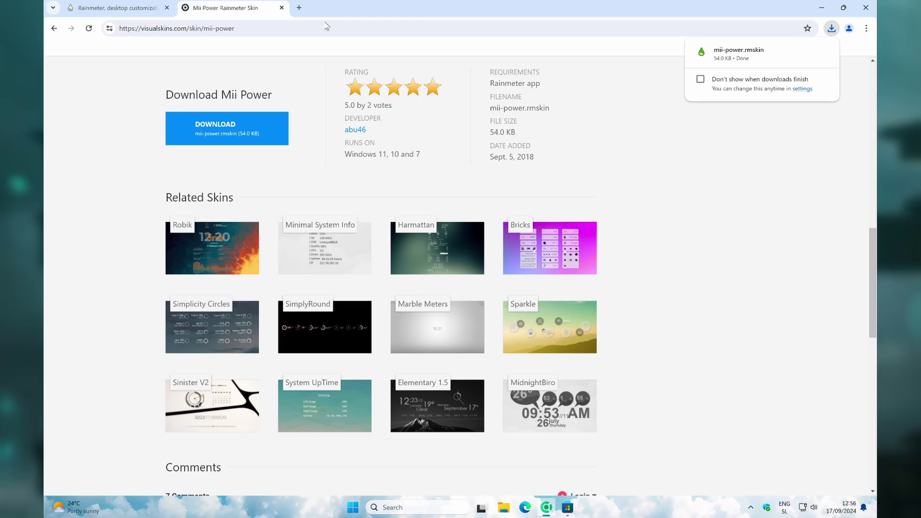
Step: Search 'jaxcore' and save the JaxCore_v50410.rmskin package from its GitHub page
click(325, 29)
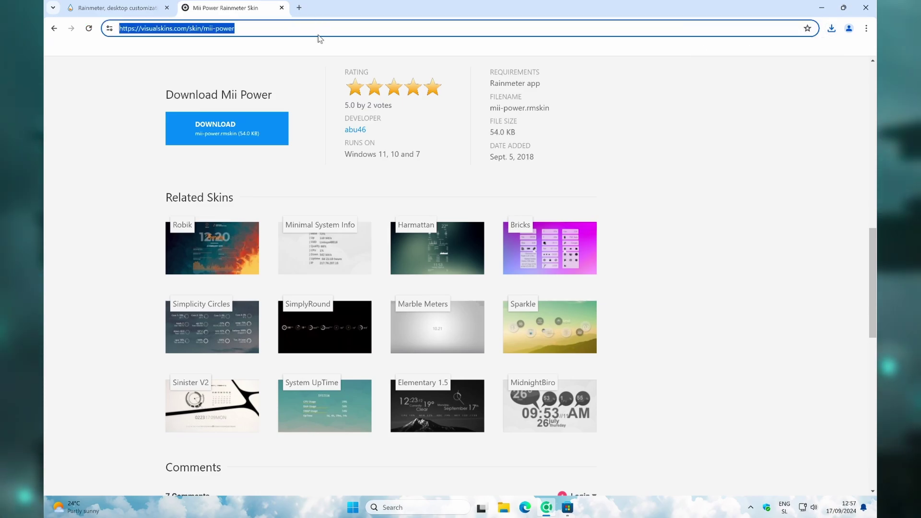
text(jaxcore)
key(Return)
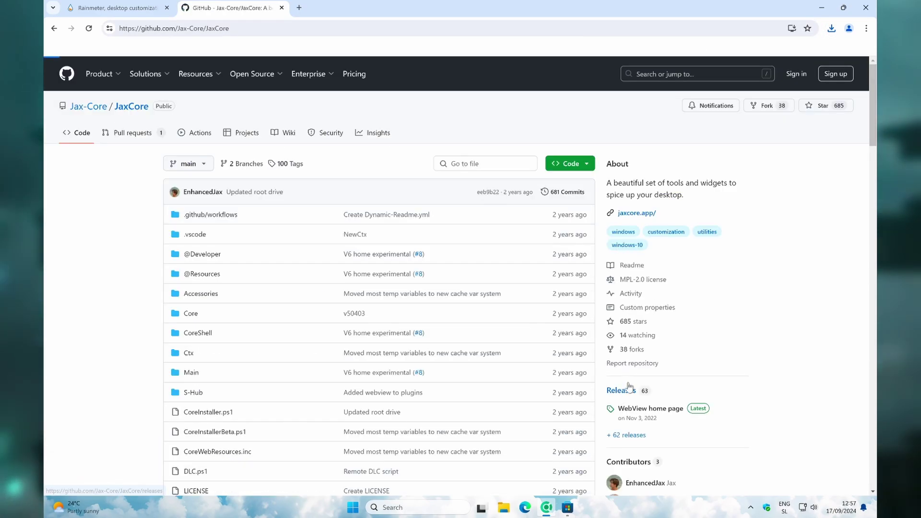
click(619, 388)
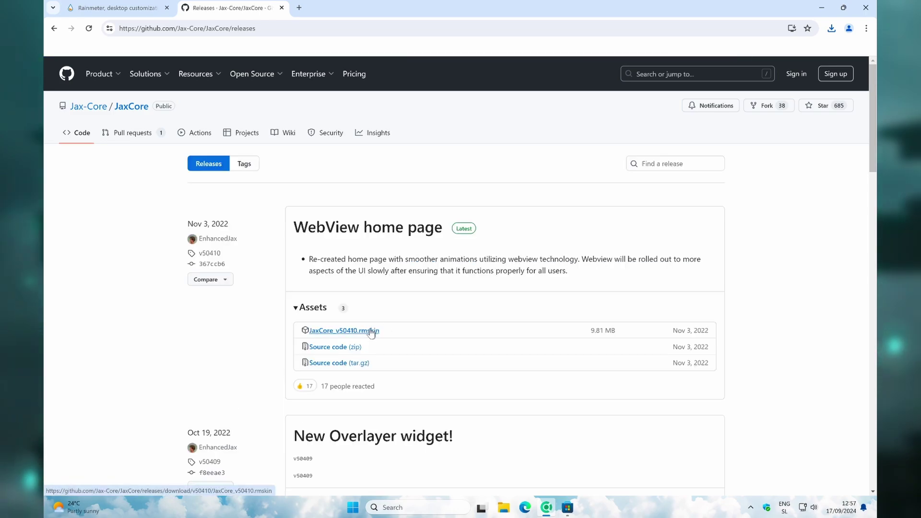
key(Return)
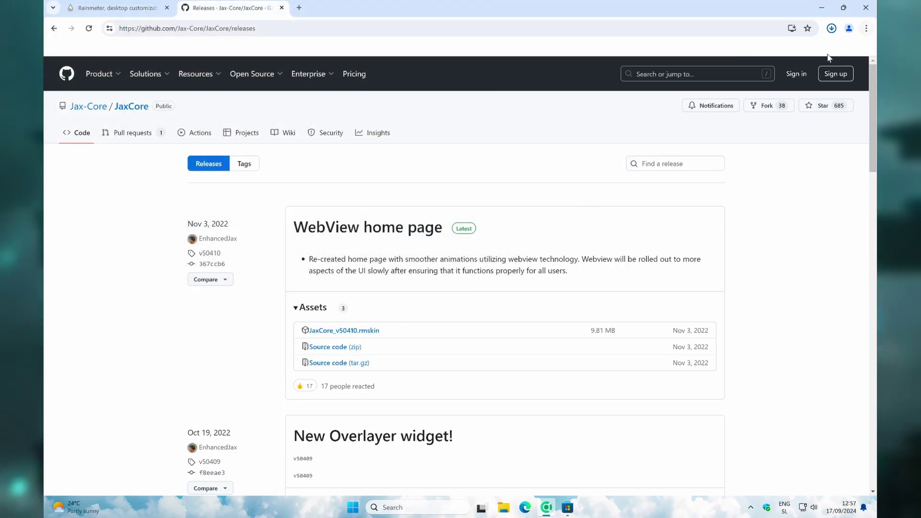
Step: Run mii-power.rmskin from Chrome's downloads in the Rainmeter Skin Installer
click(832, 28)
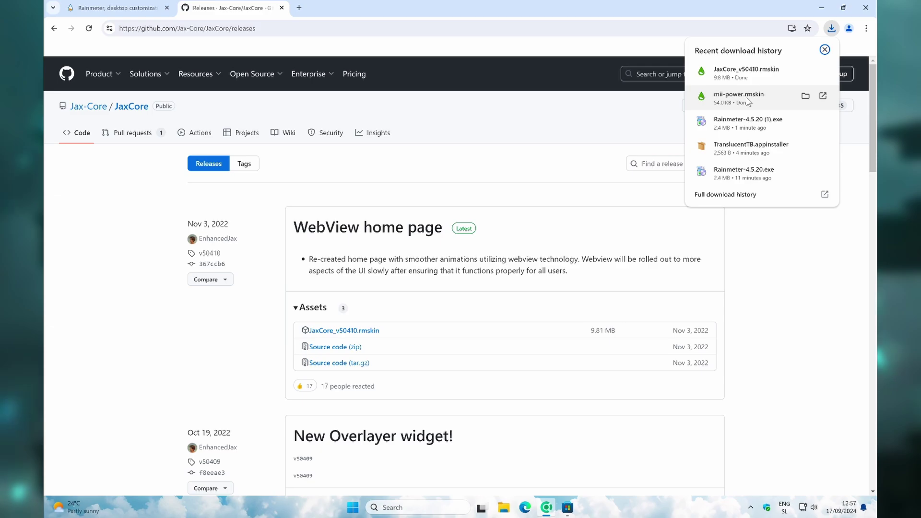
click(739, 96)
click(510, 324)
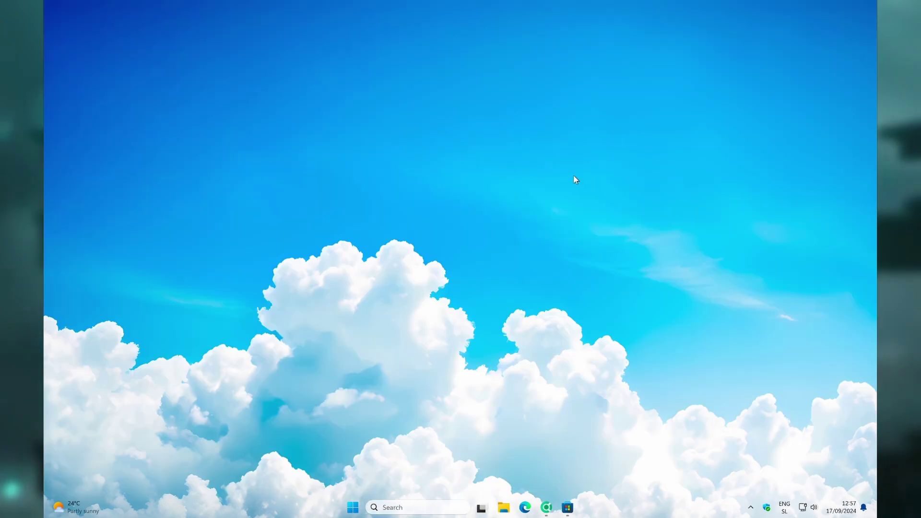
Step: Load the mii power W.ini skin from Manage Rainmeter and place it at the lower left
click(752, 508)
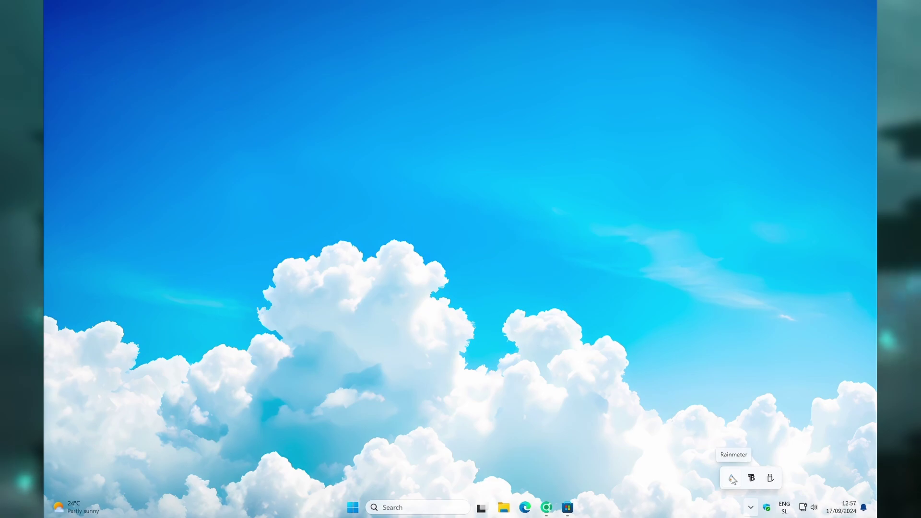
click(733, 478)
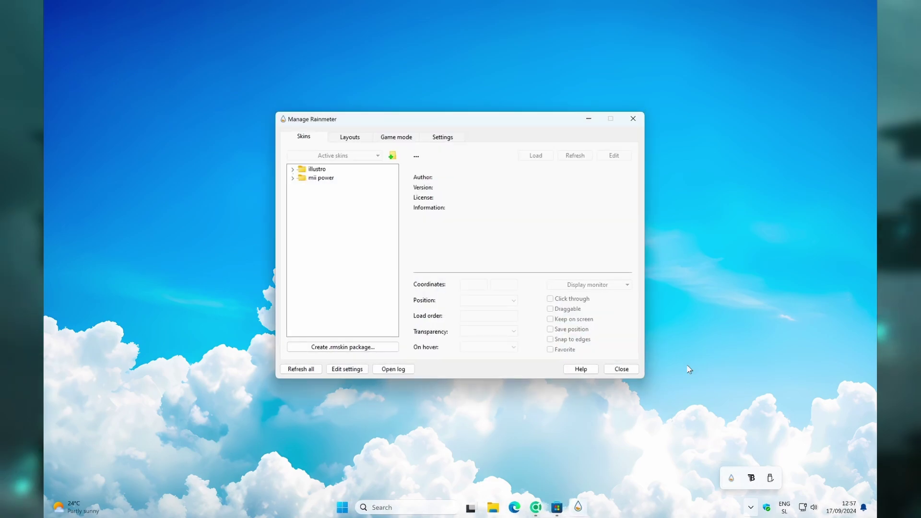
click(292, 178)
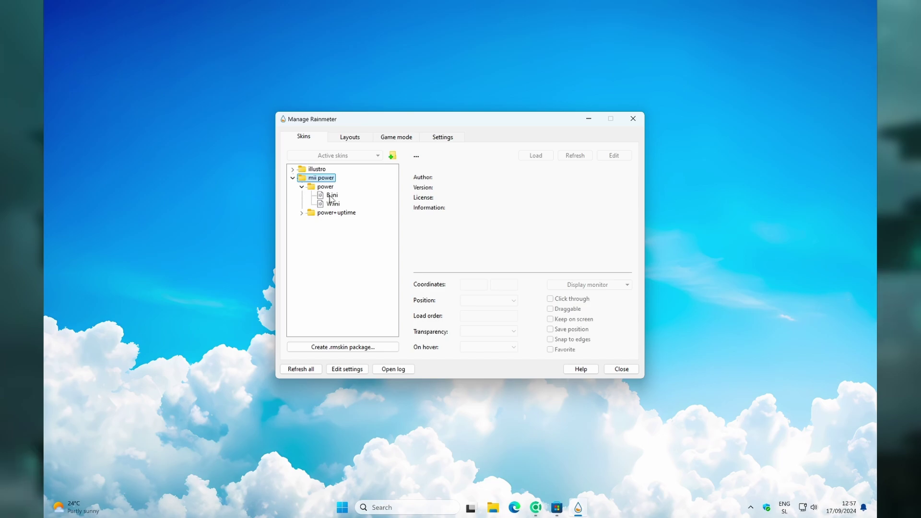
click(333, 196)
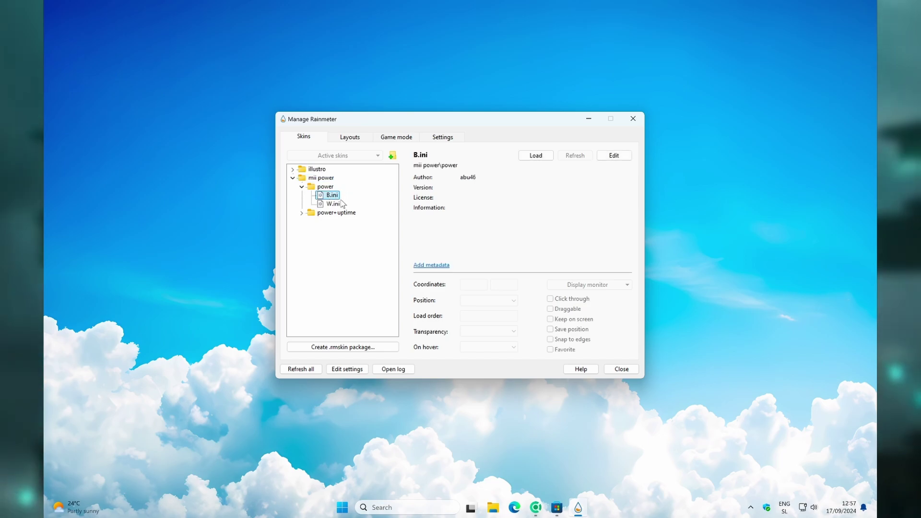
double_click(330, 205)
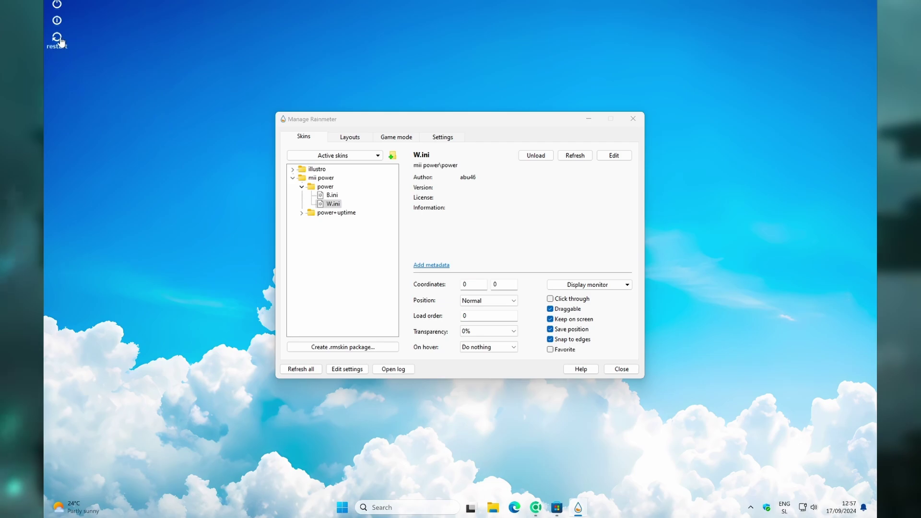
drag(64, 41, 109, 465)
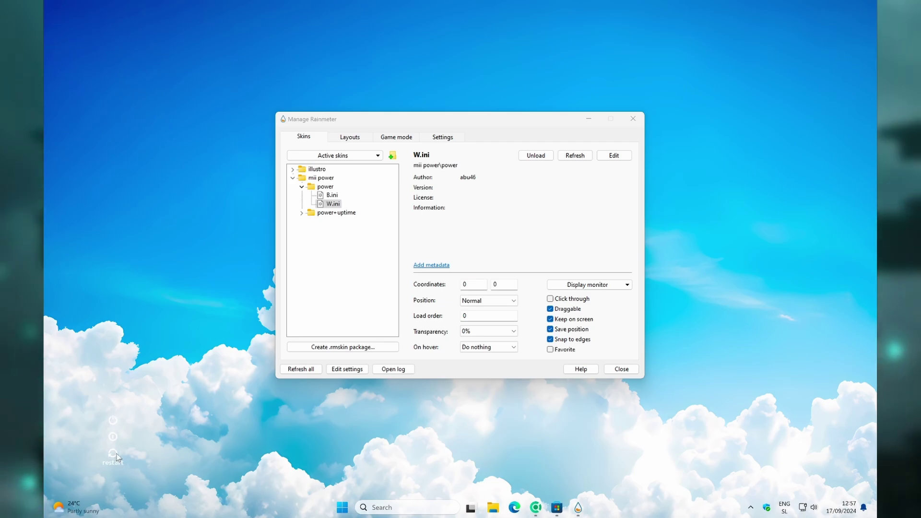
click(634, 118)
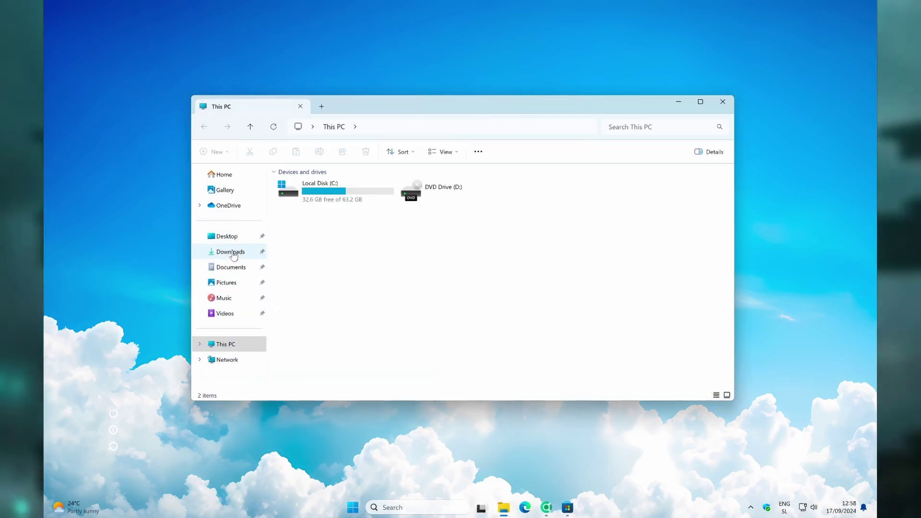
Step: Install the JaxCore_v50410 skin package from the Downloads folder
click(233, 253)
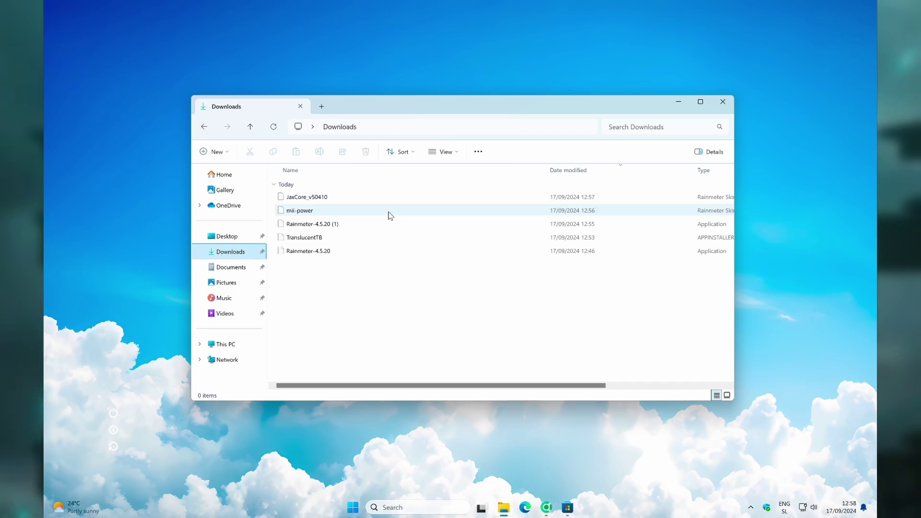
double_click(319, 198)
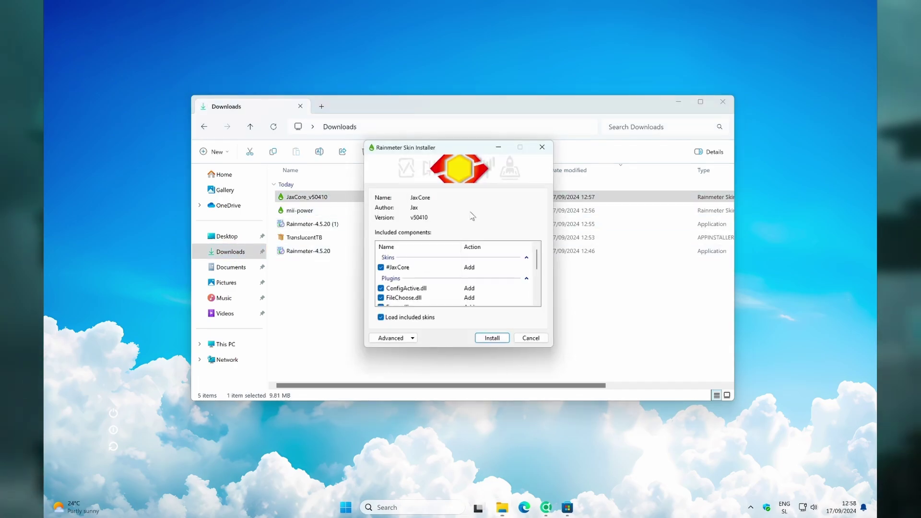
click(495, 340)
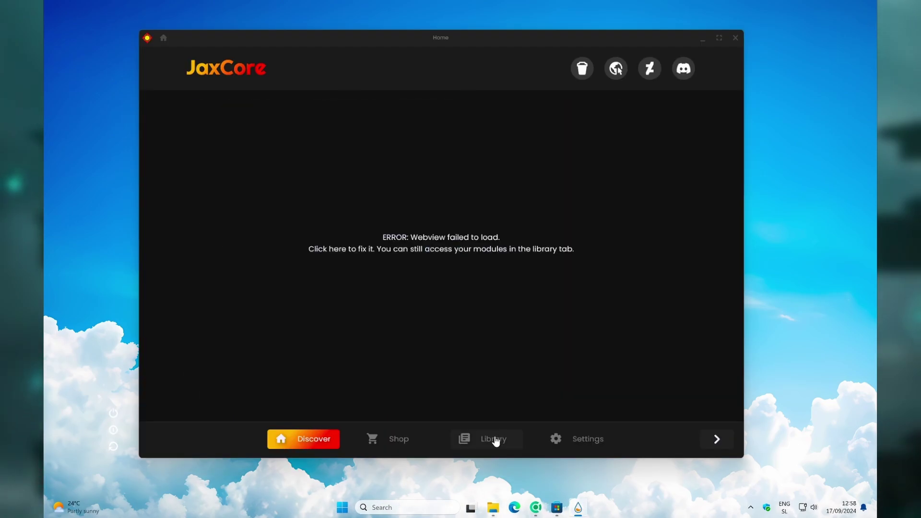
Step: Install ModularPlayers 2.64 from the JaxCore Library
click(487, 439)
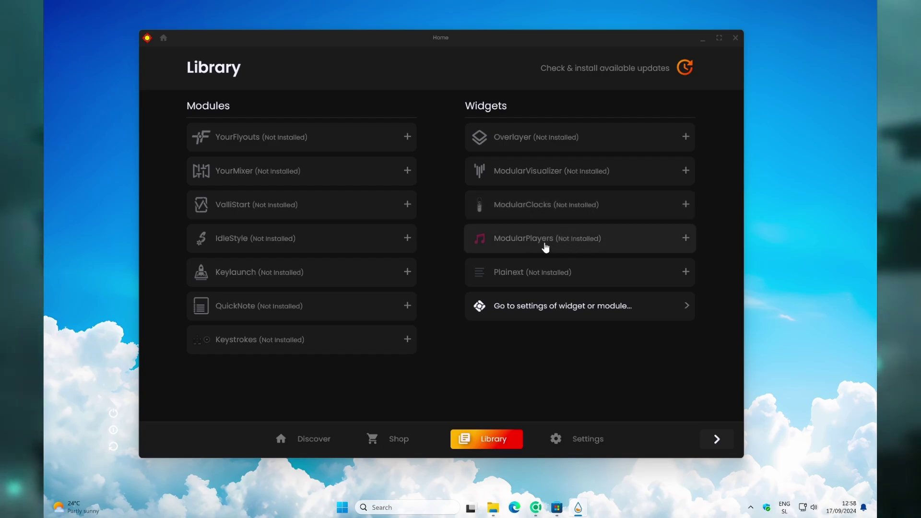
click(546, 245)
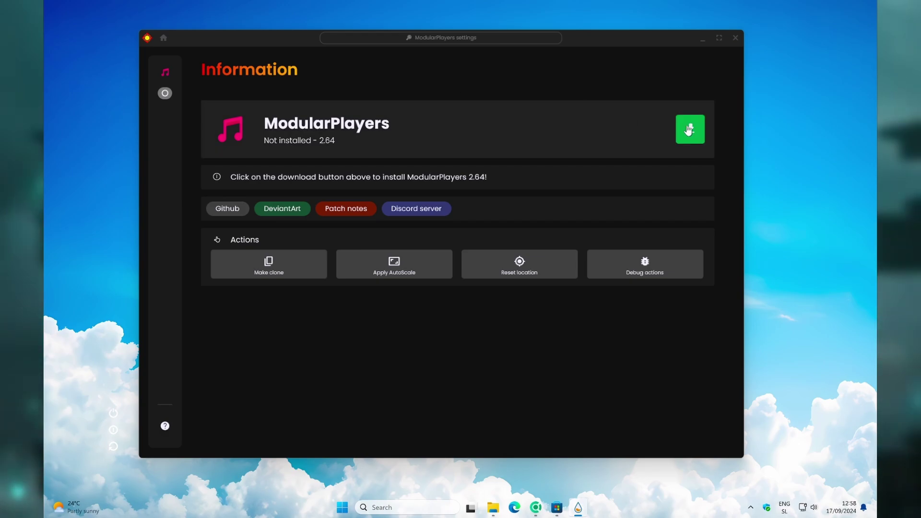
click(691, 130)
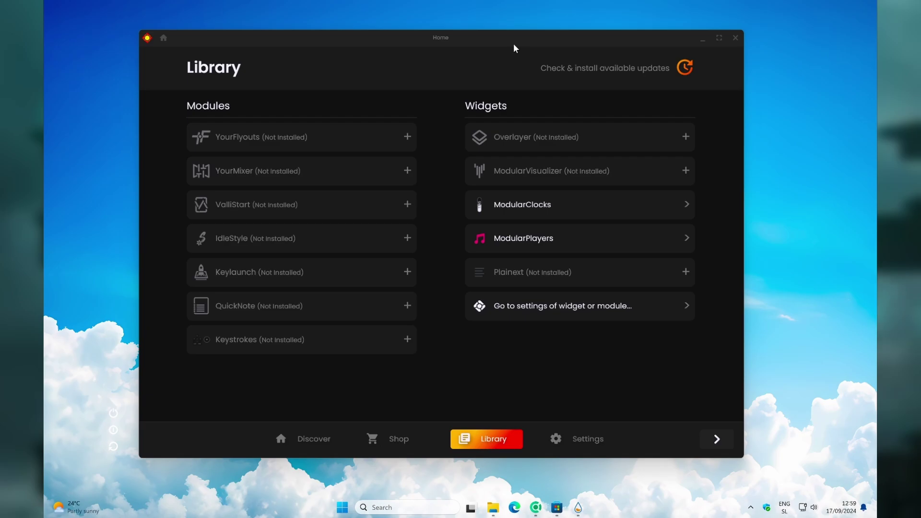
Step: Set the ModularPlayers player style to Win11 in its General settings
click(564, 246)
mouse_move(174, 98)
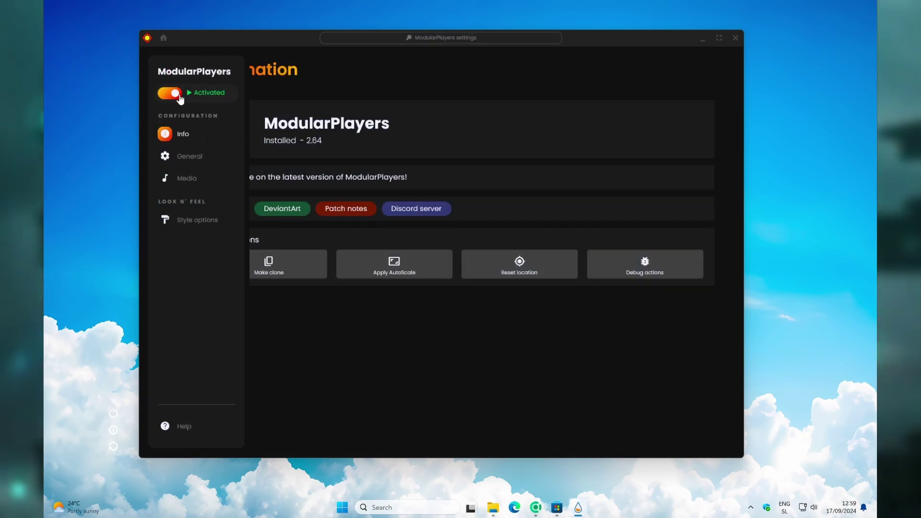
click(191, 163)
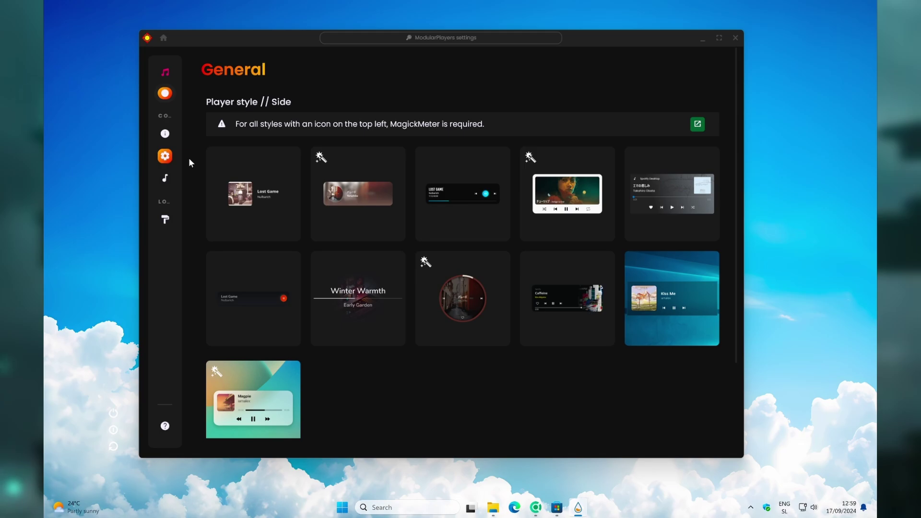
click(676, 288)
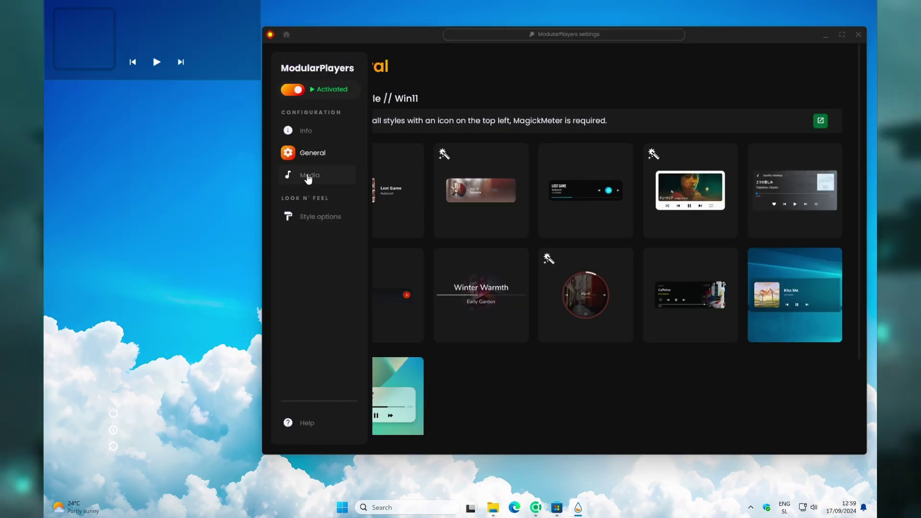
Step: Give the player Standard rounding, no window stroke and 0.75 scale, then move it bottom-left
click(323, 217)
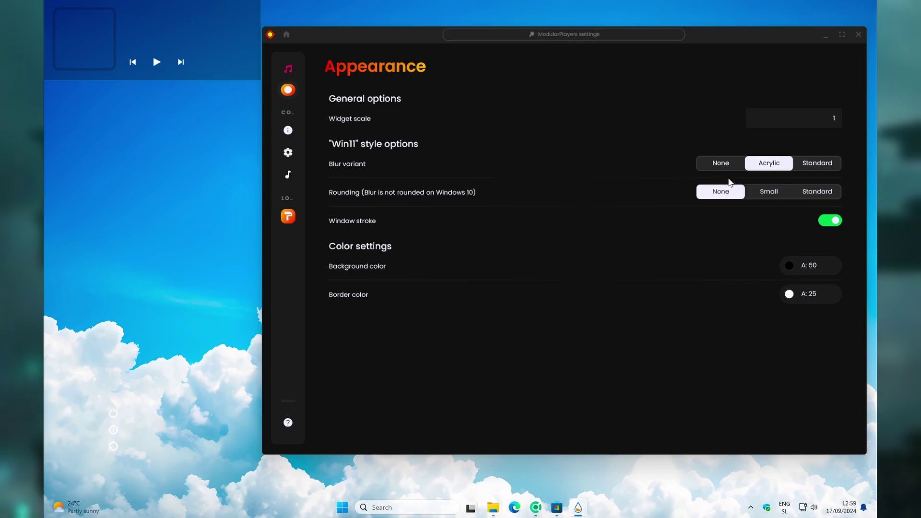
click(821, 192)
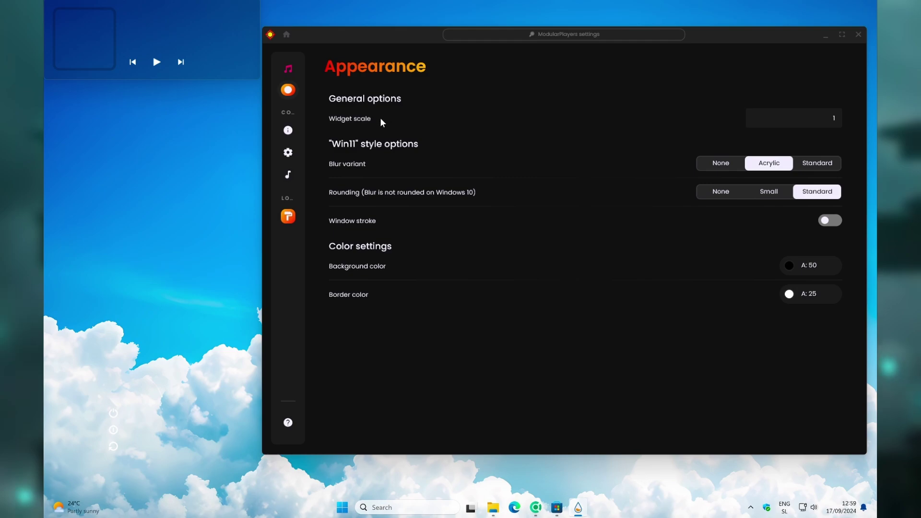
double_click(831, 118)
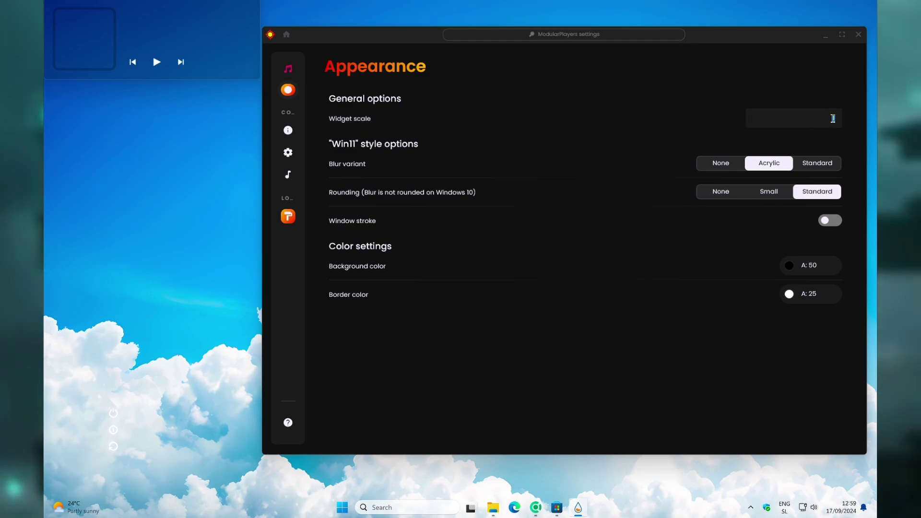
text(0.75)
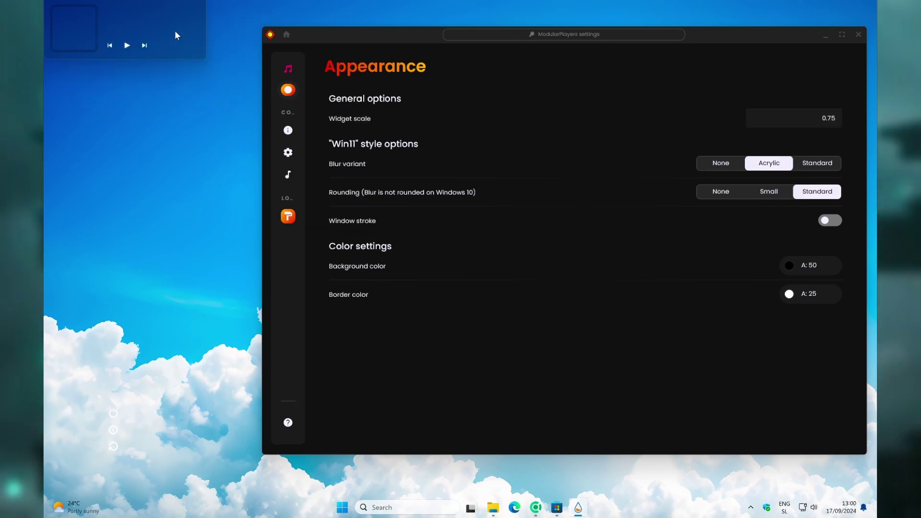
drag(179, 33, 264, 434)
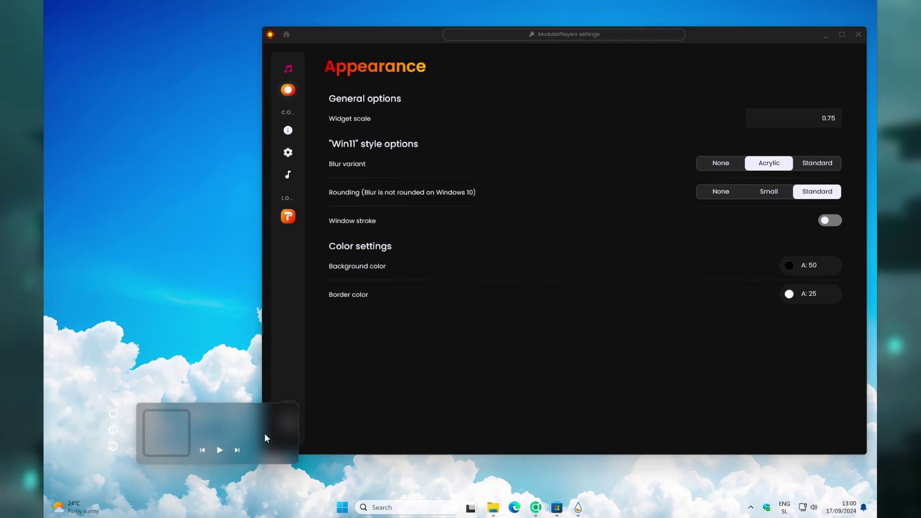
key(alt+F4)
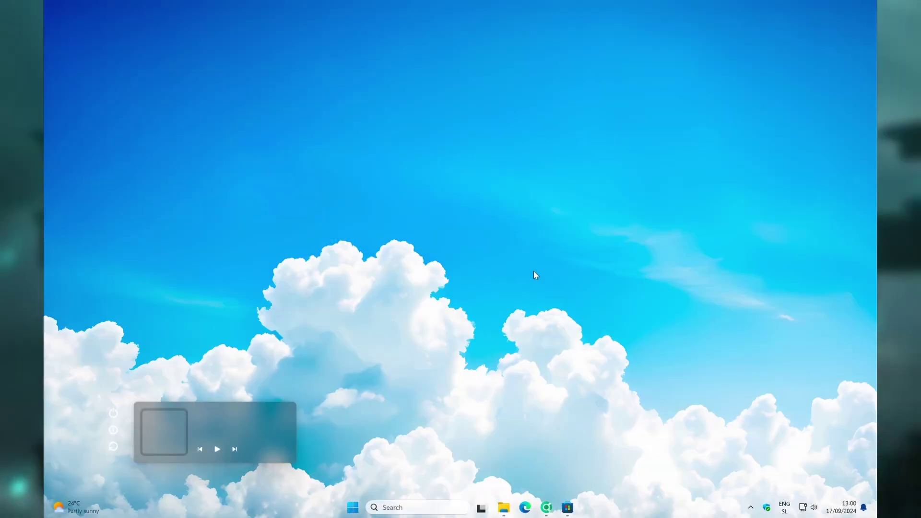
Step: Search Microsoft Store for 'lively wallpaper app' and launch Lively Wallpaper
click(568, 506)
click(406, 59)
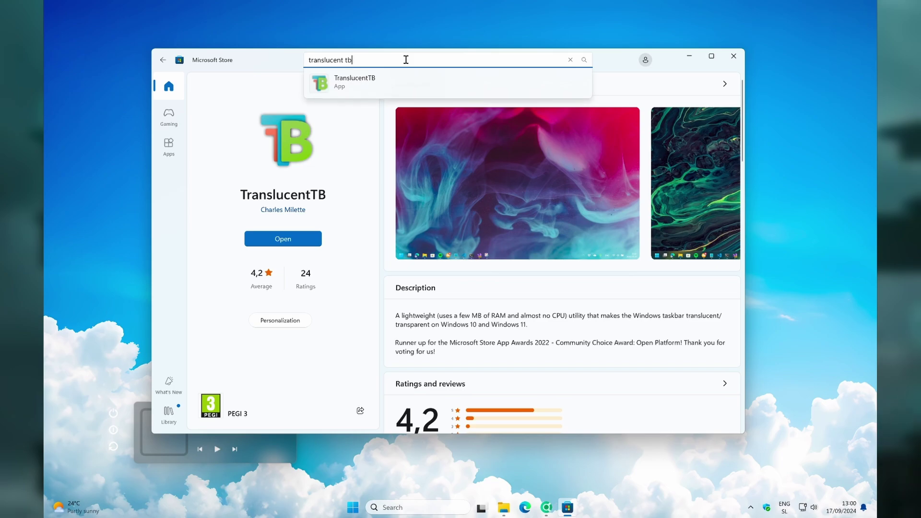
key(ctrl+a)
text(lively wallpaper app)
key(Return)
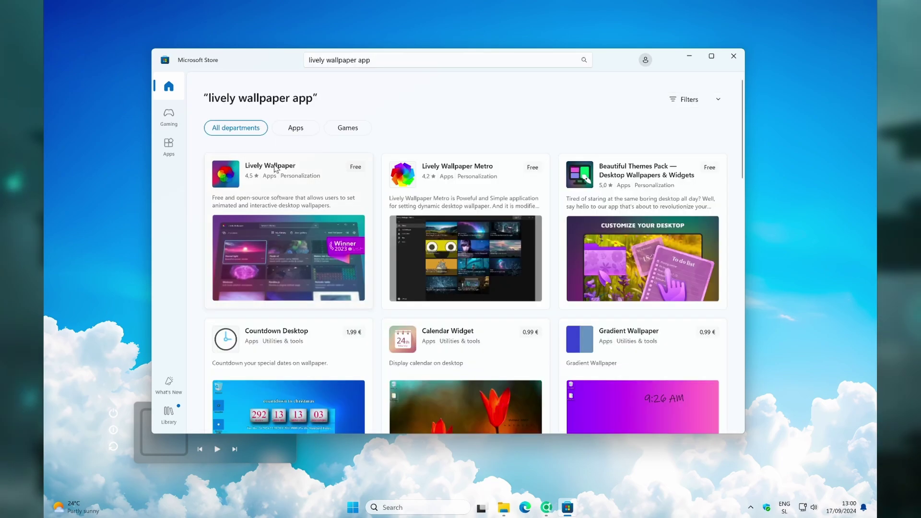
click(342, 186)
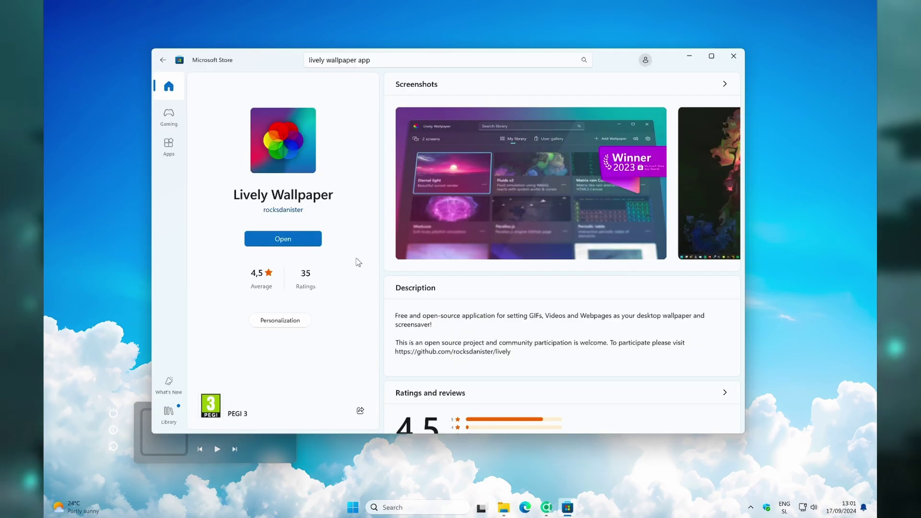
click(310, 240)
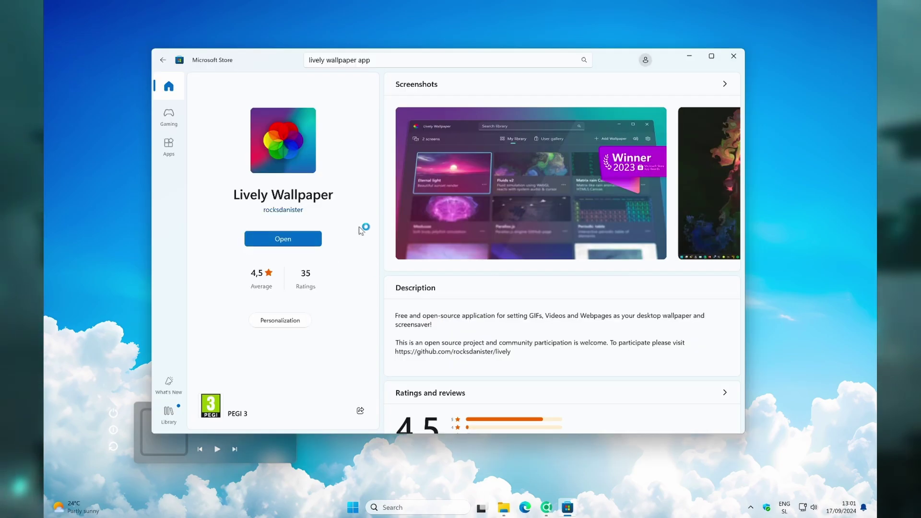
click(729, 57)
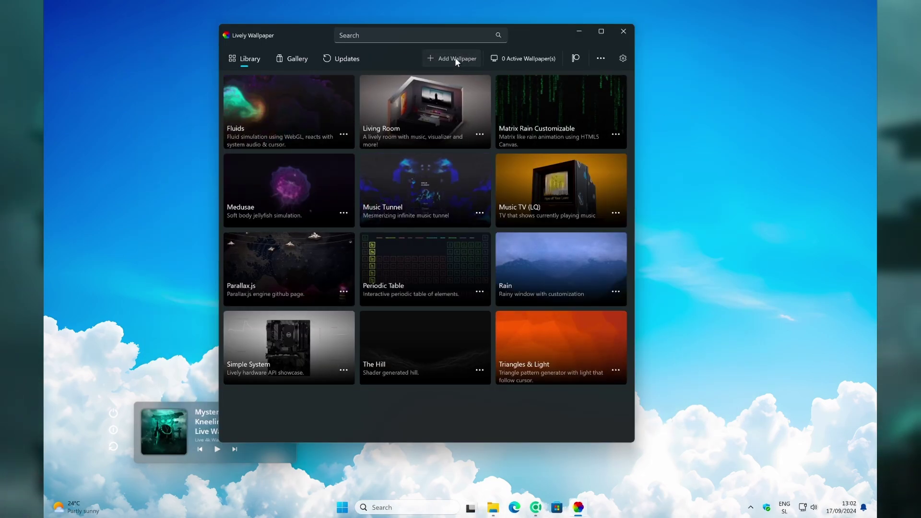
Step: Start adding a wallpaper by URL in Lively and select the samurai video's address in Chrome
click(455, 56)
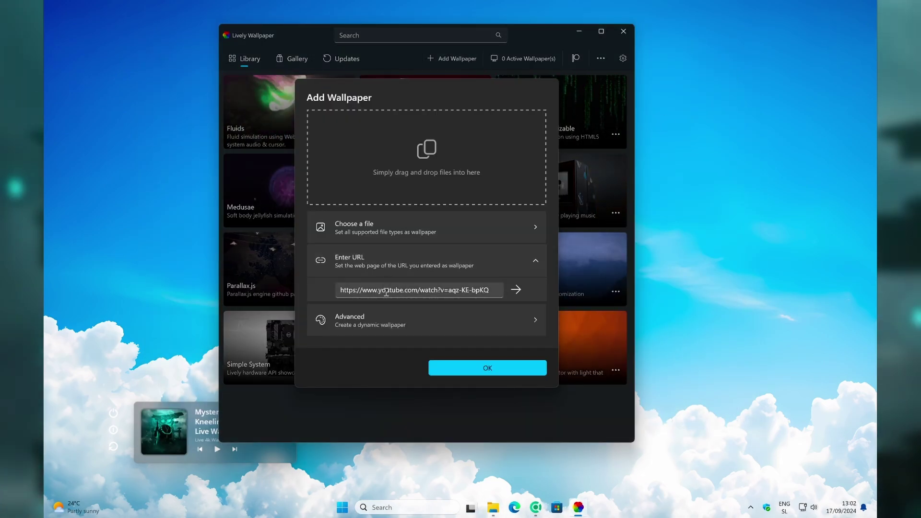
click(536, 506)
click(373, 28)
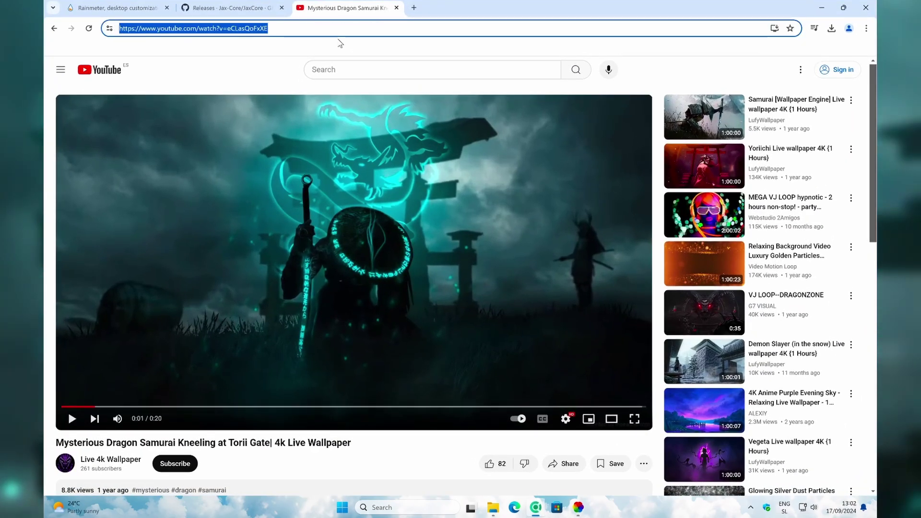
Step: Copy the Mysterious Dragon Samurai video URL from the address bar's context menu
right_click(250, 30)
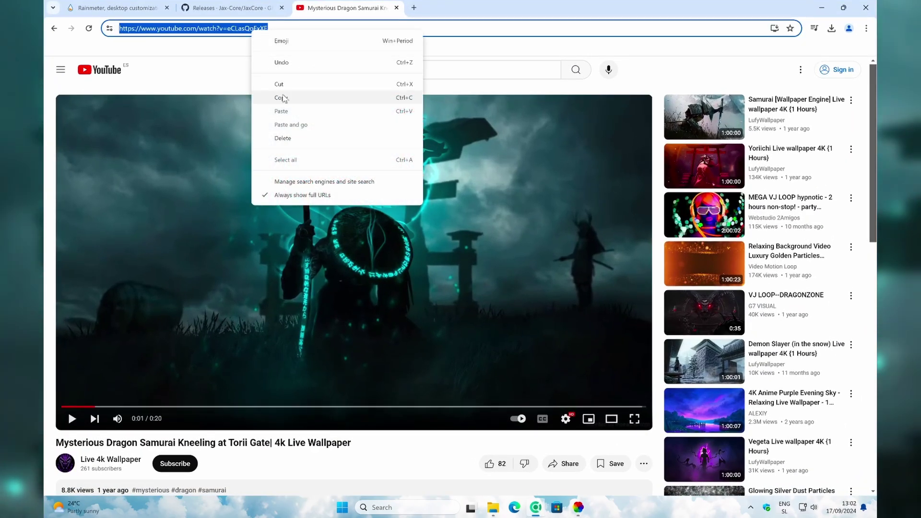
click(282, 95)
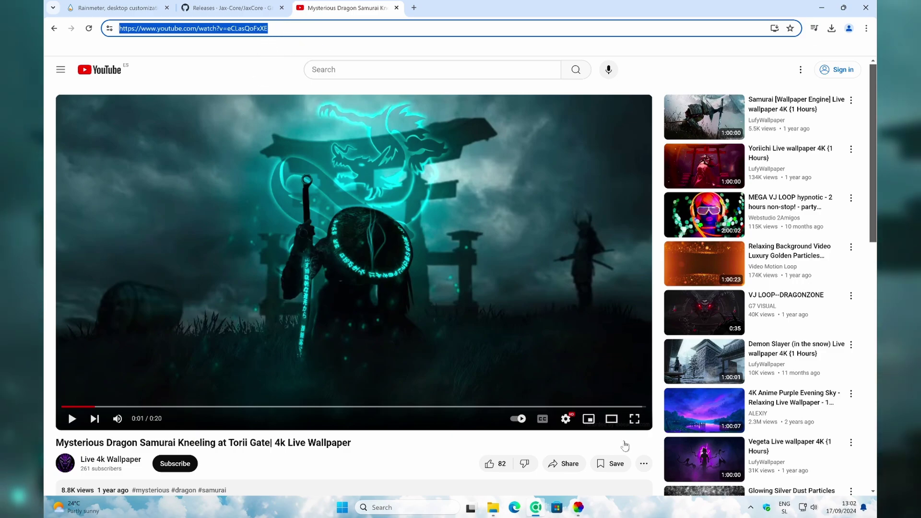
Step: Replace the URL in Lively's add-wallpaper dialog with the copied samurai YouTube link and apply it
key(alt+Tab)
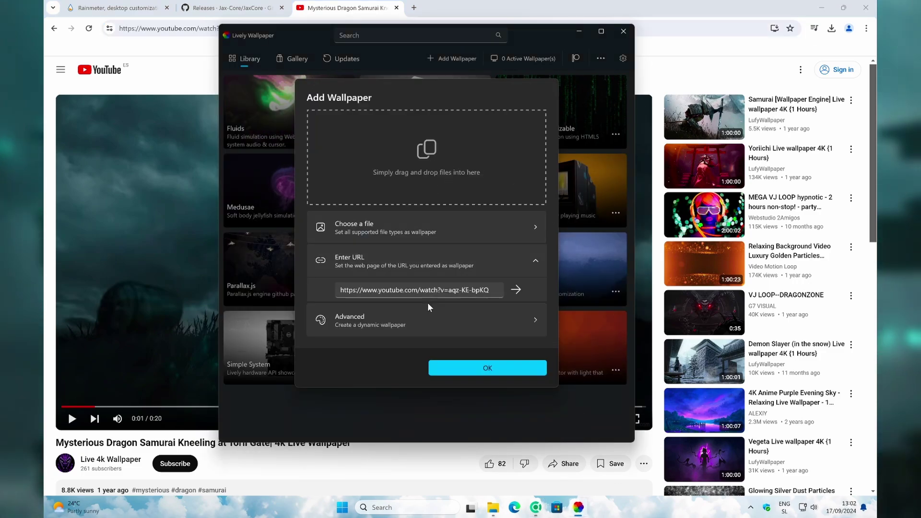
triple_click(423, 290)
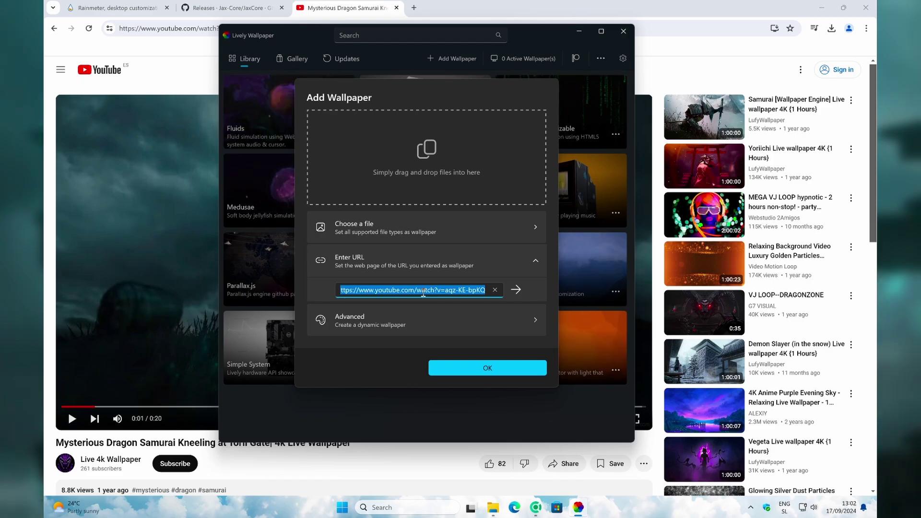
key(ctrl+v)
click(516, 289)
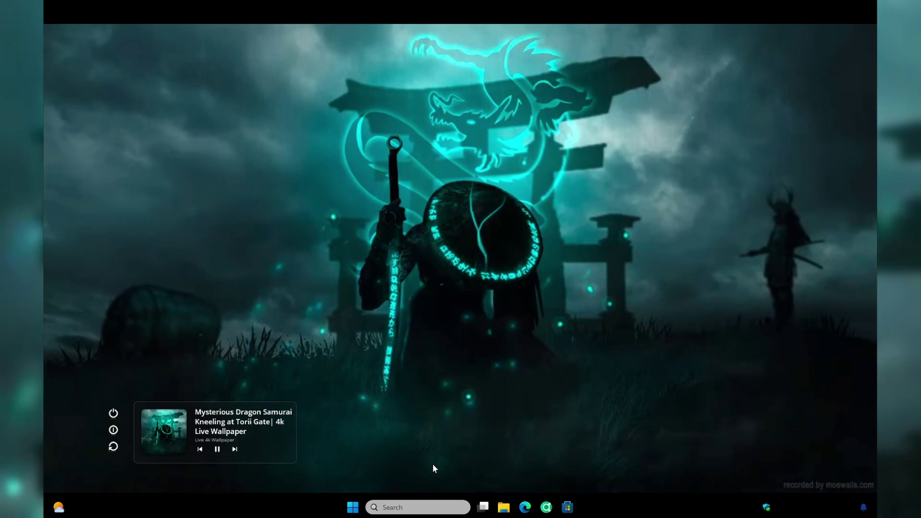
Step: In Settings > Personalization > Colors, set Choose your mode to Dark
click(352, 507)
click(481, 222)
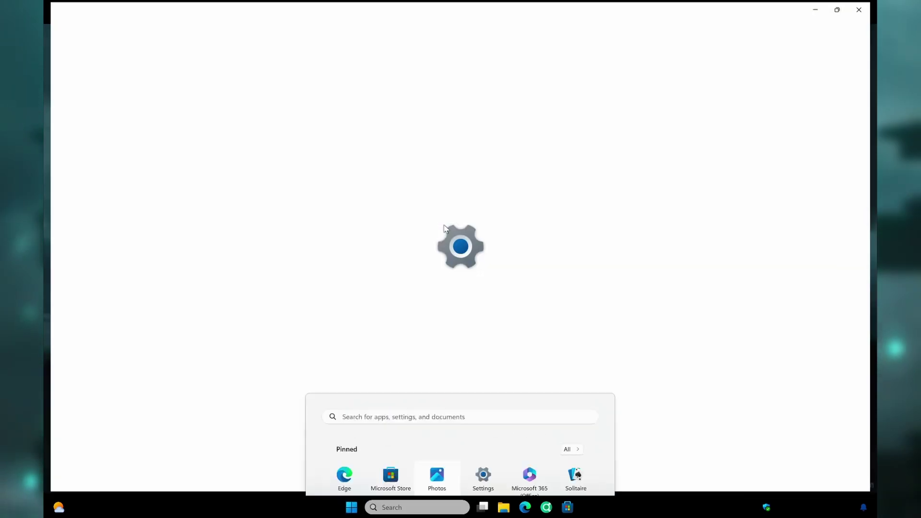
click(128, 178)
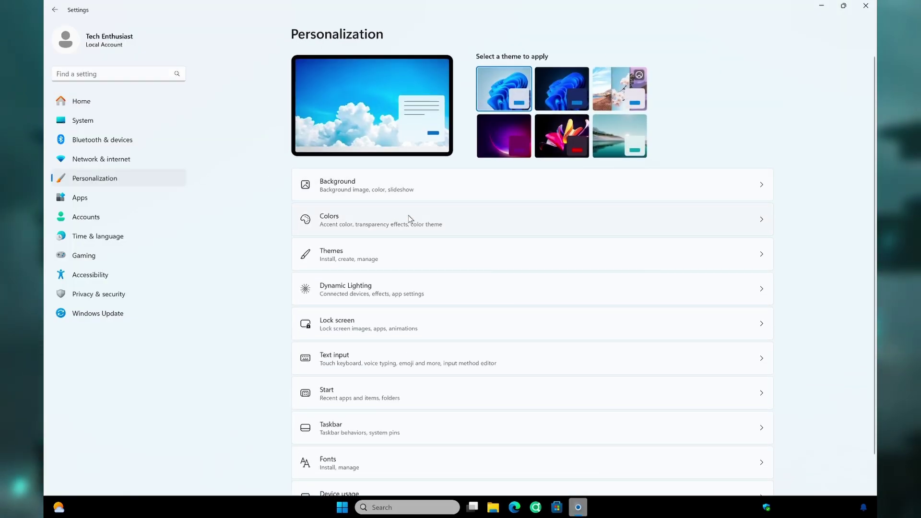
click(401, 222)
click(722, 175)
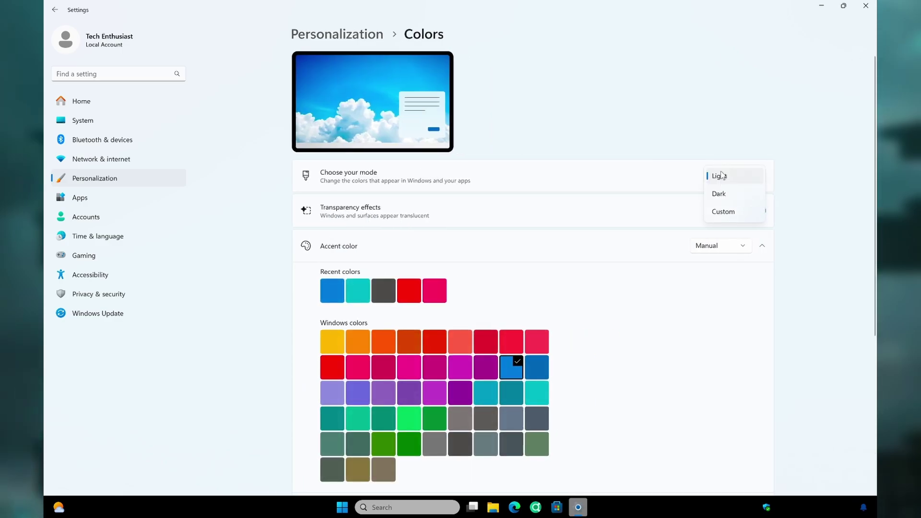
click(739, 195)
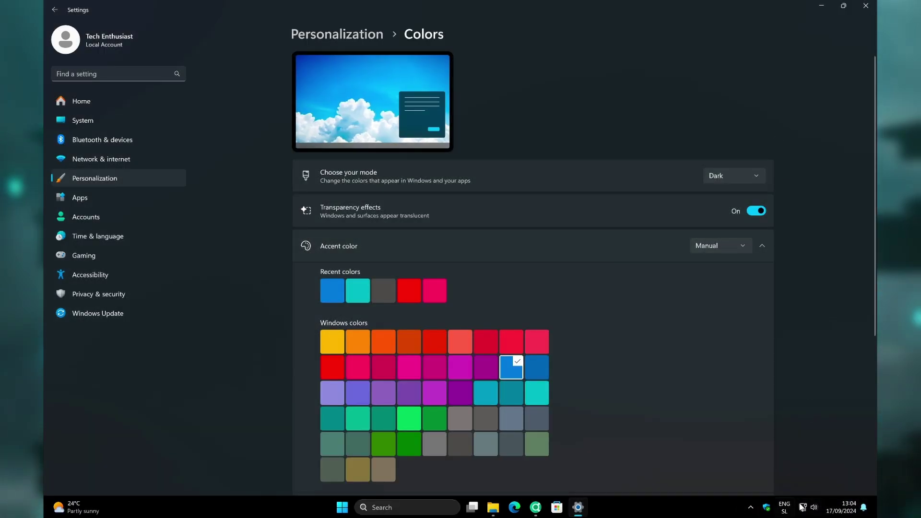
Step: Close Settings and load the #JaxCore\Main\Settings.ini skin from the Rainmeter manager
click(866, 6)
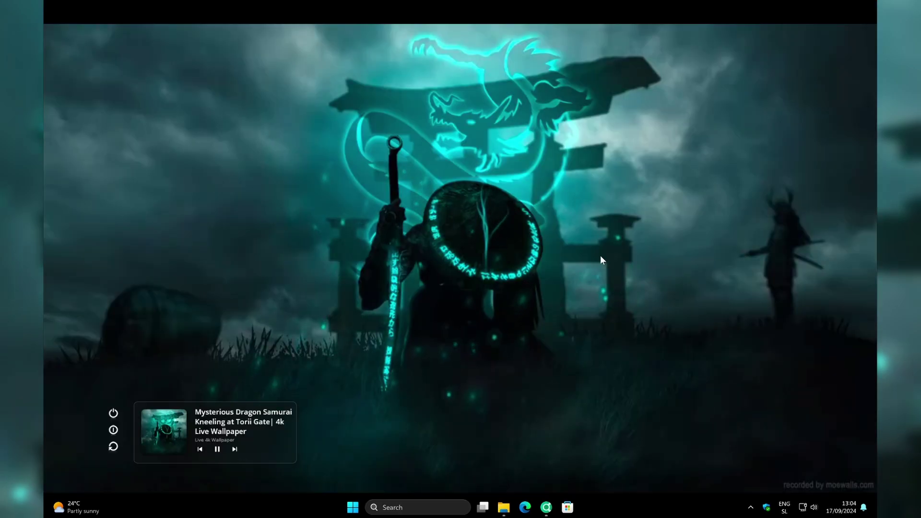
click(751, 507)
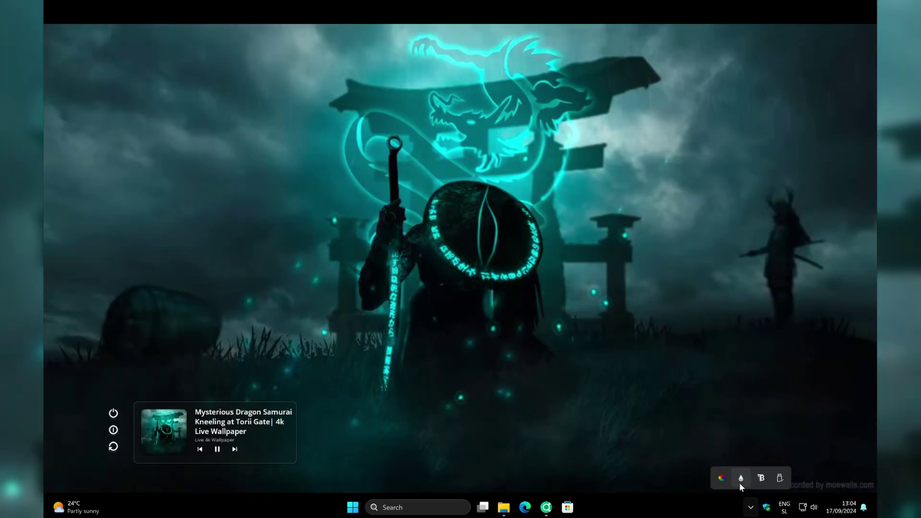
double_click(742, 479)
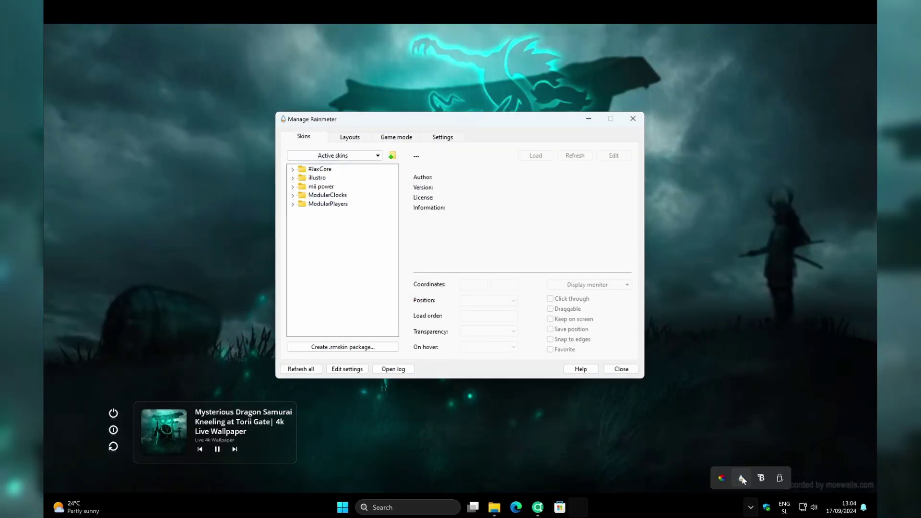
click(292, 170)
click(301, 195)
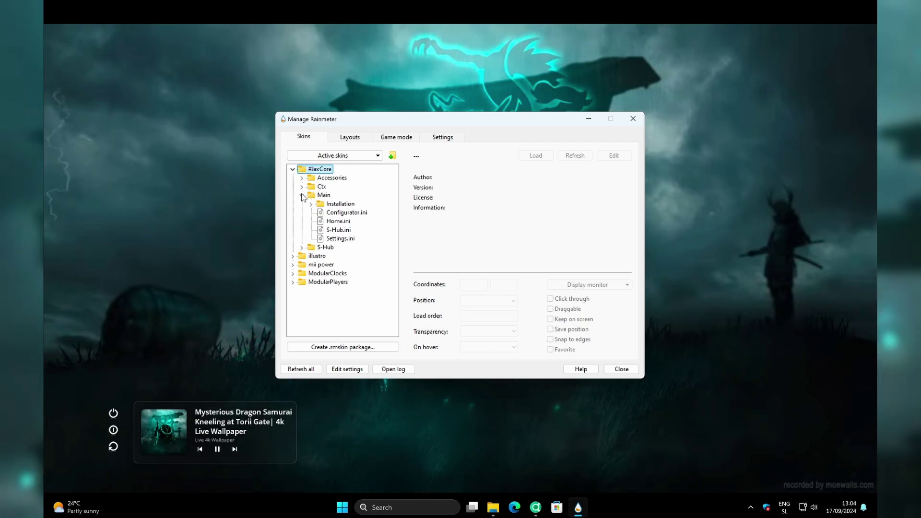
double_click(342, 238)
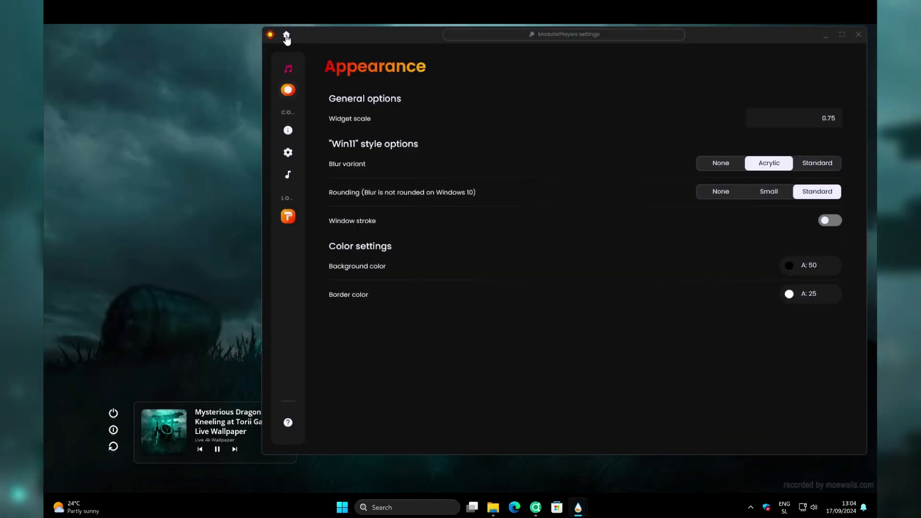
Step: Turn on the ModularClocks widget from the JaxCore Library and open its General settings
click(287, 36)
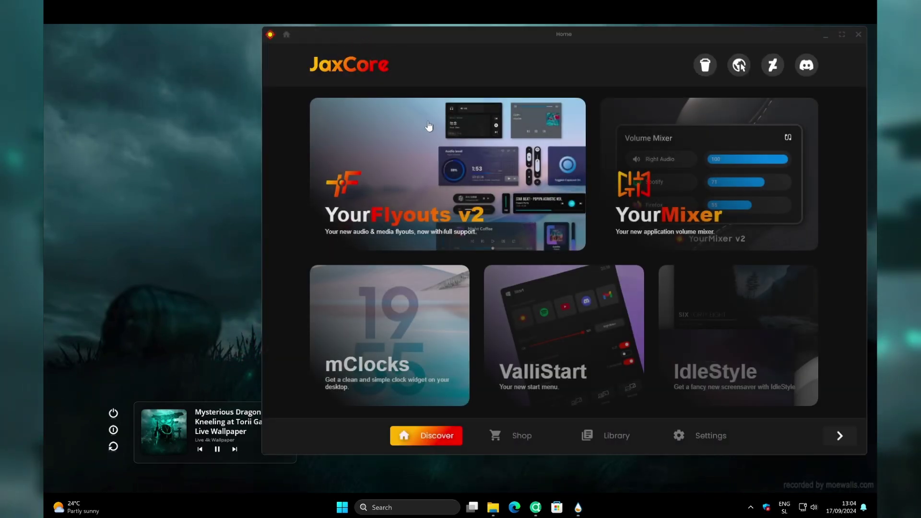
click(613, 436)
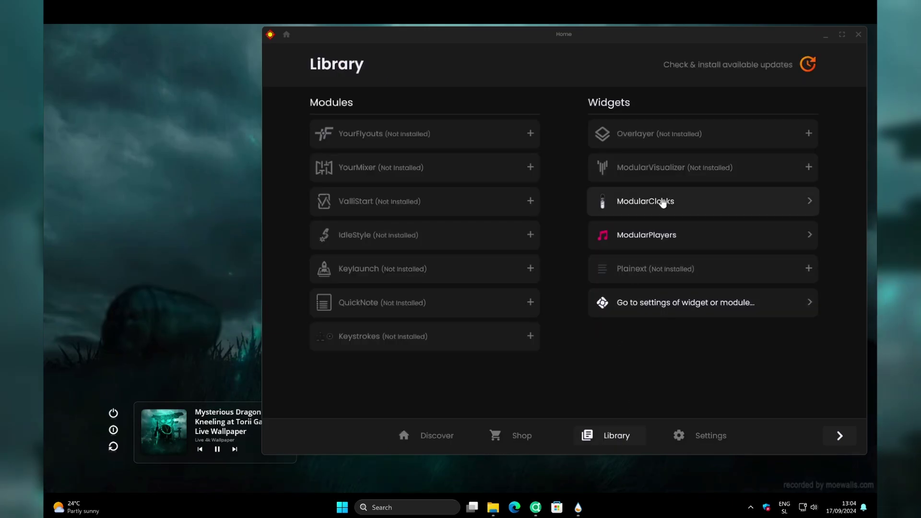
click(662, 201)
click(343, 92)
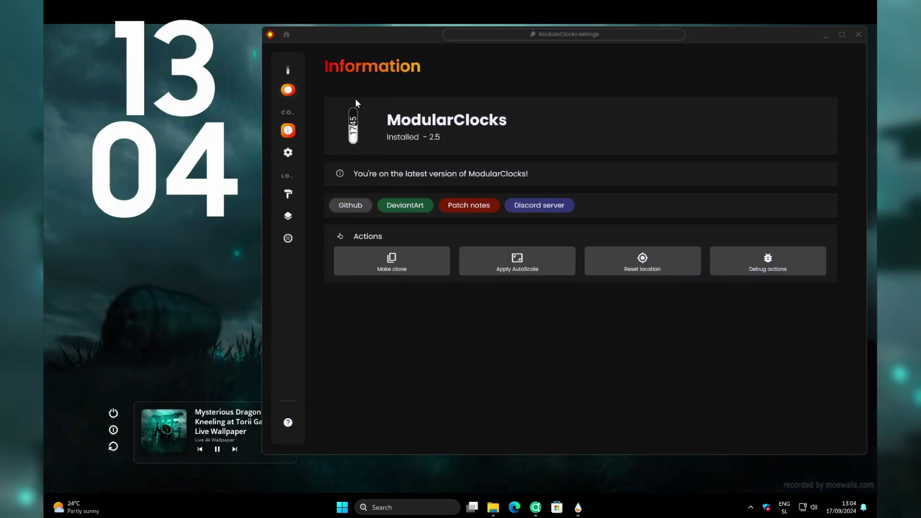
click(305, 154)
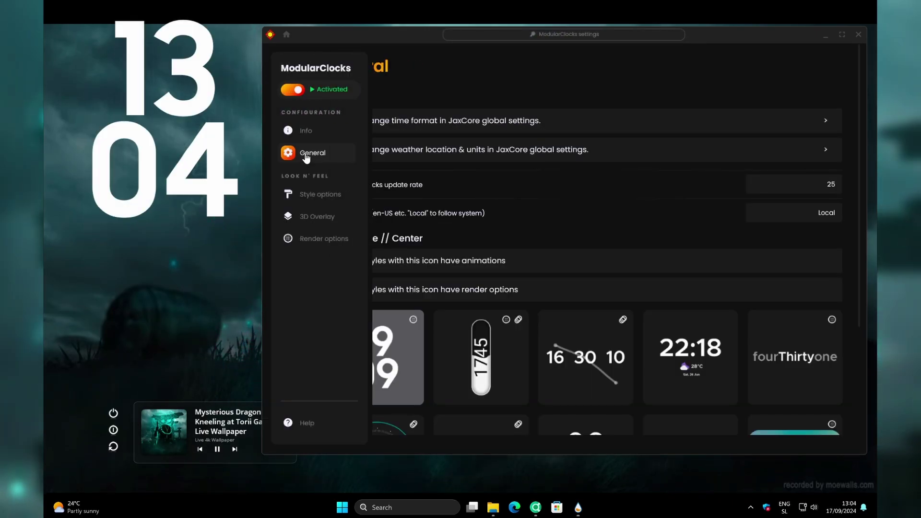
scroll(628, 246, down, 2)
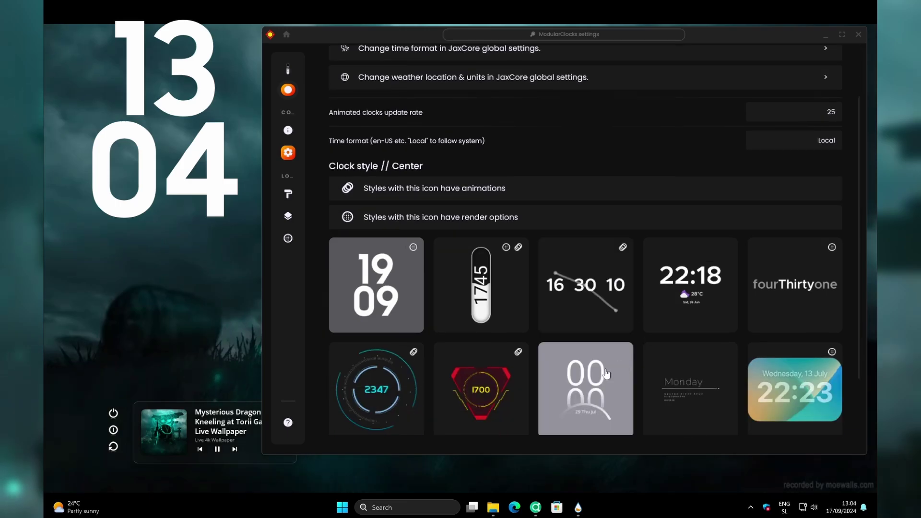
Step: Pick the Arc clock style, set its arc colour to 0,255,255, and close the JaxCore and Rainmeter windows
click(591, 362)
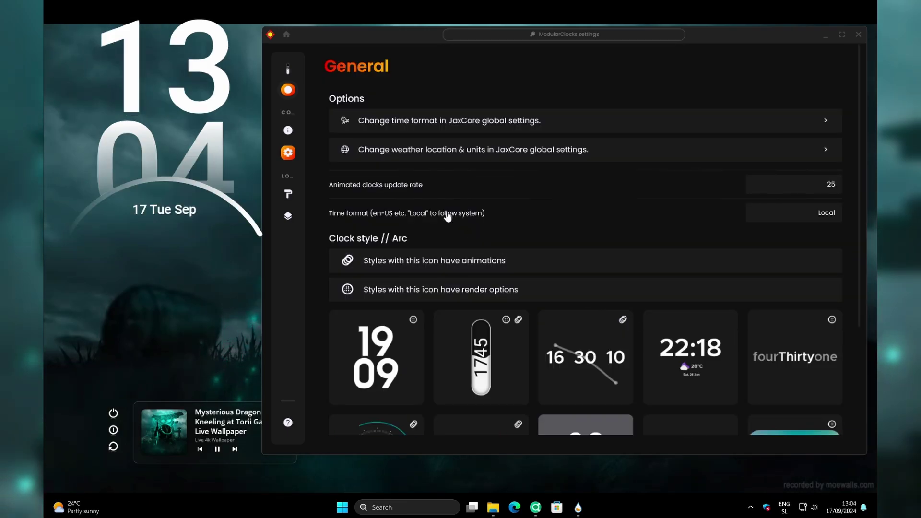
click(312, 198)
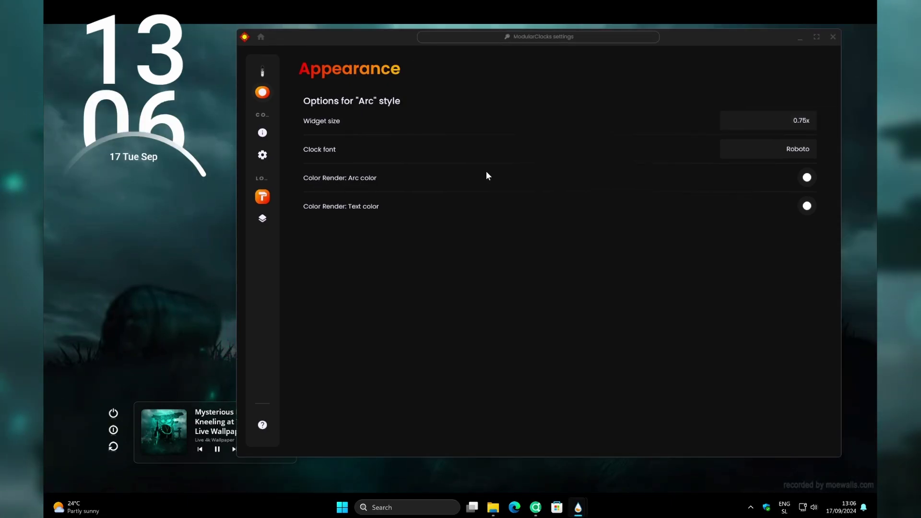
text(0,255,255)
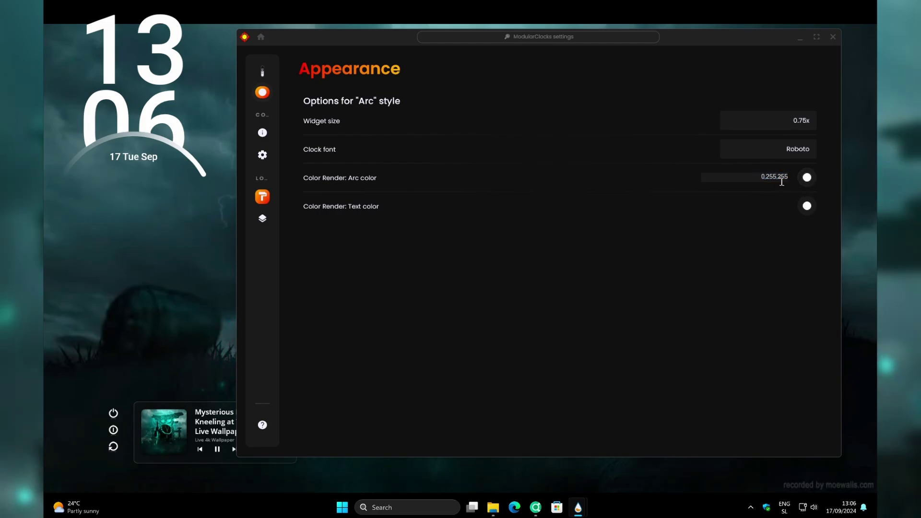
key(Return)
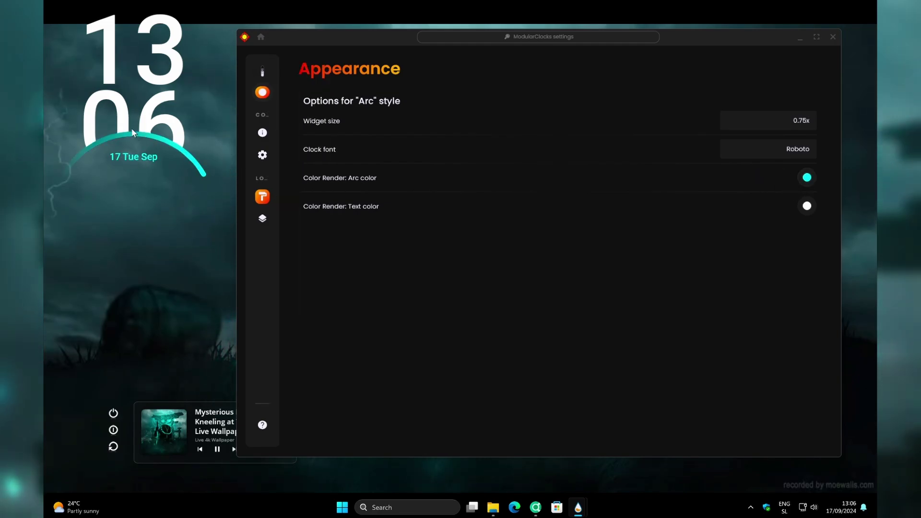
click(833, 37)
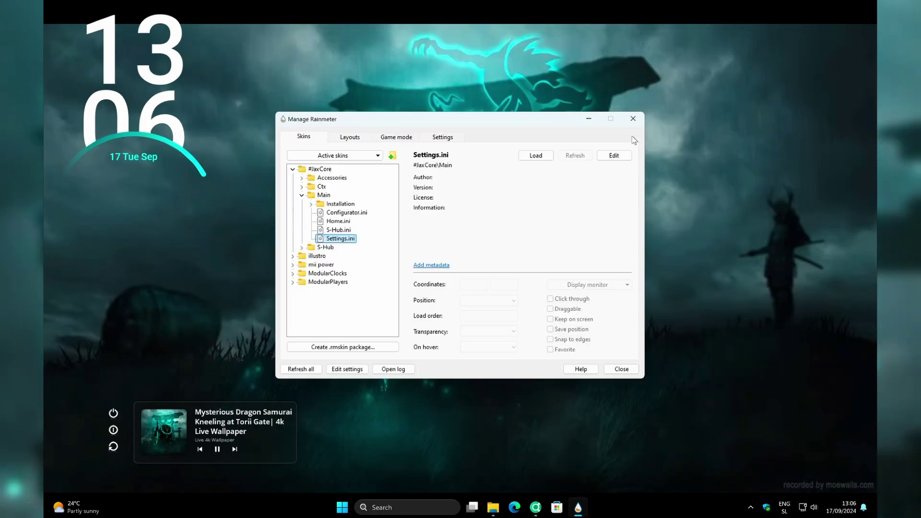
click(635, 119)
Step: Drag the cyan arc clock from the top-left to the right side of the desktop
drag(174, 81, 737, 188)
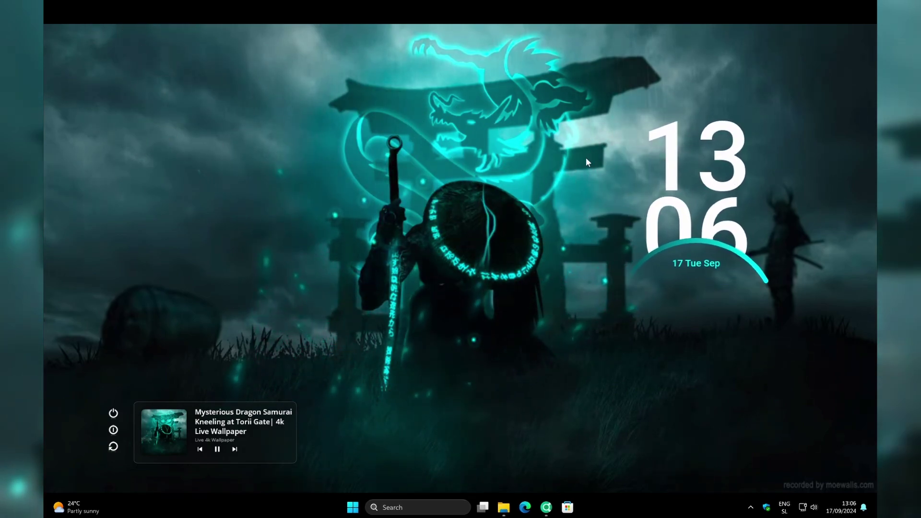